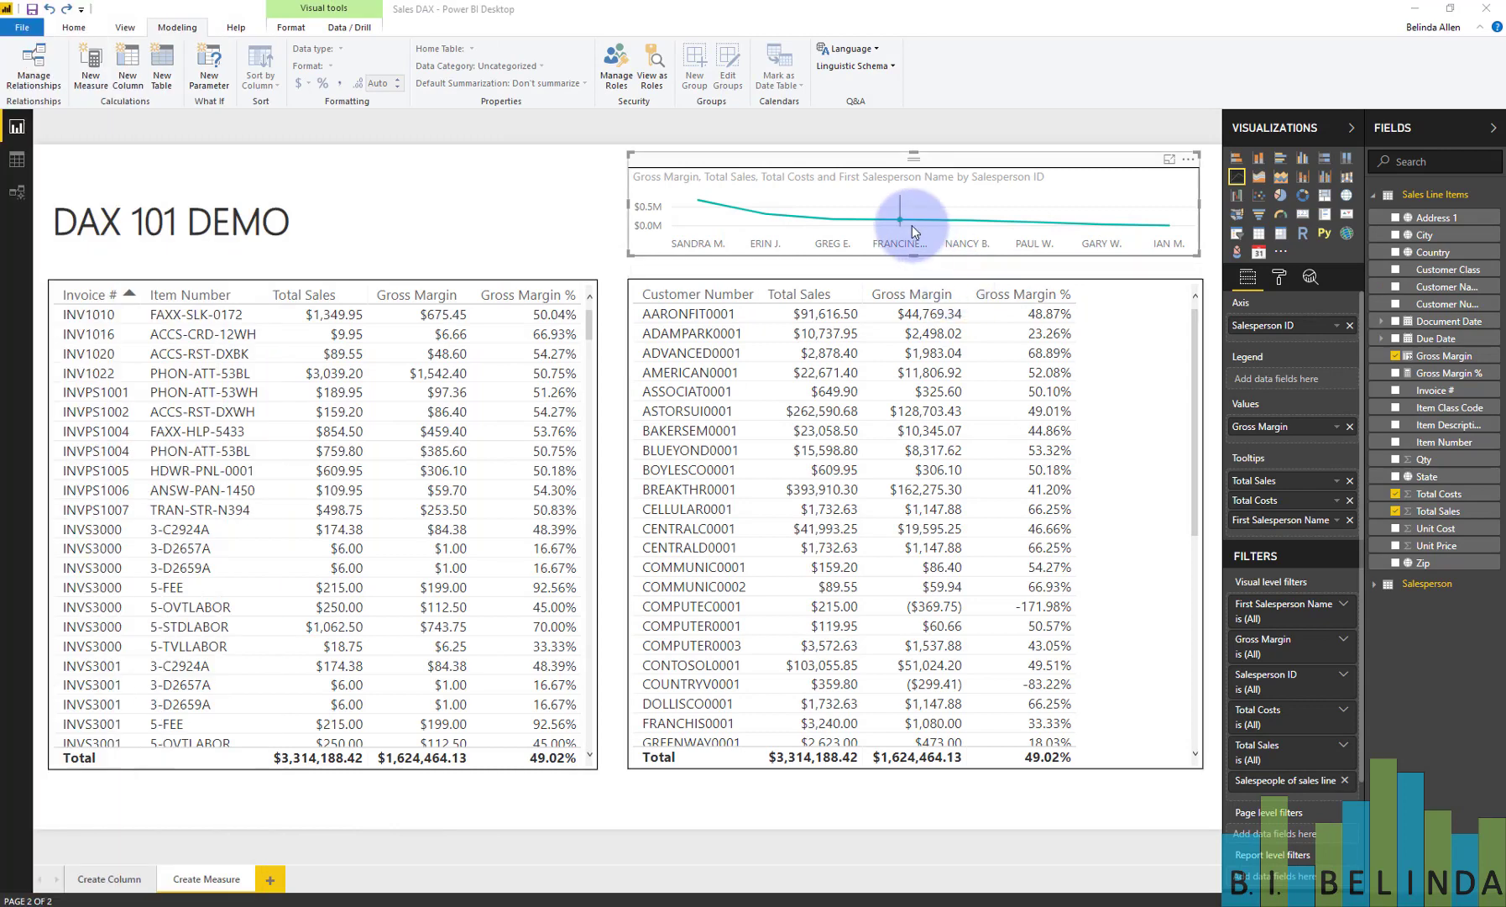
Step: Clear the page selection and select the line chart
mouse_move(914, 232)
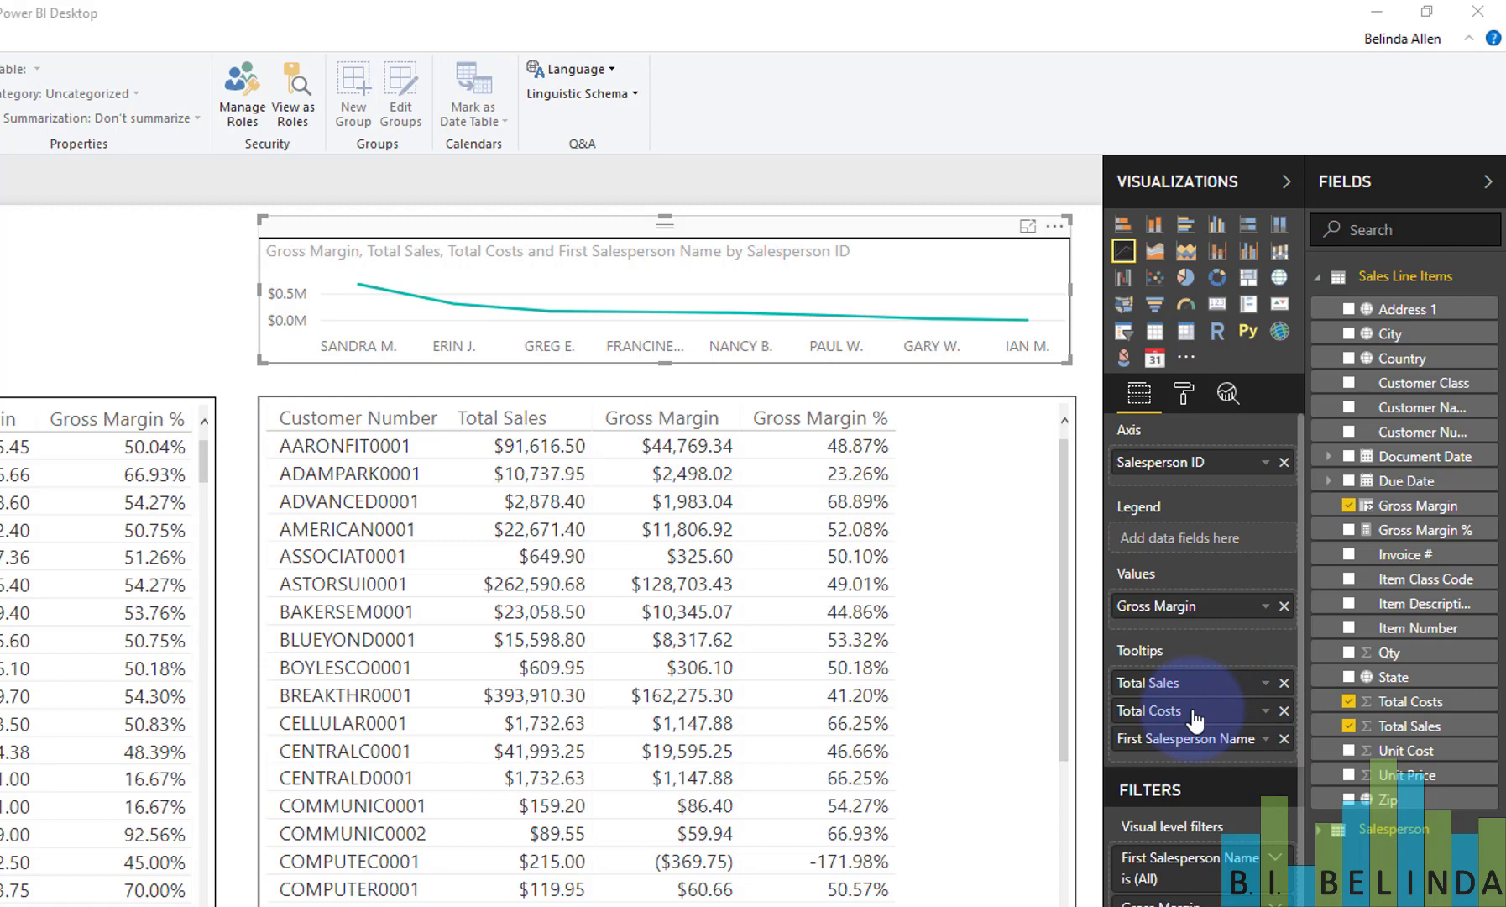
mouse_move(471, 307)
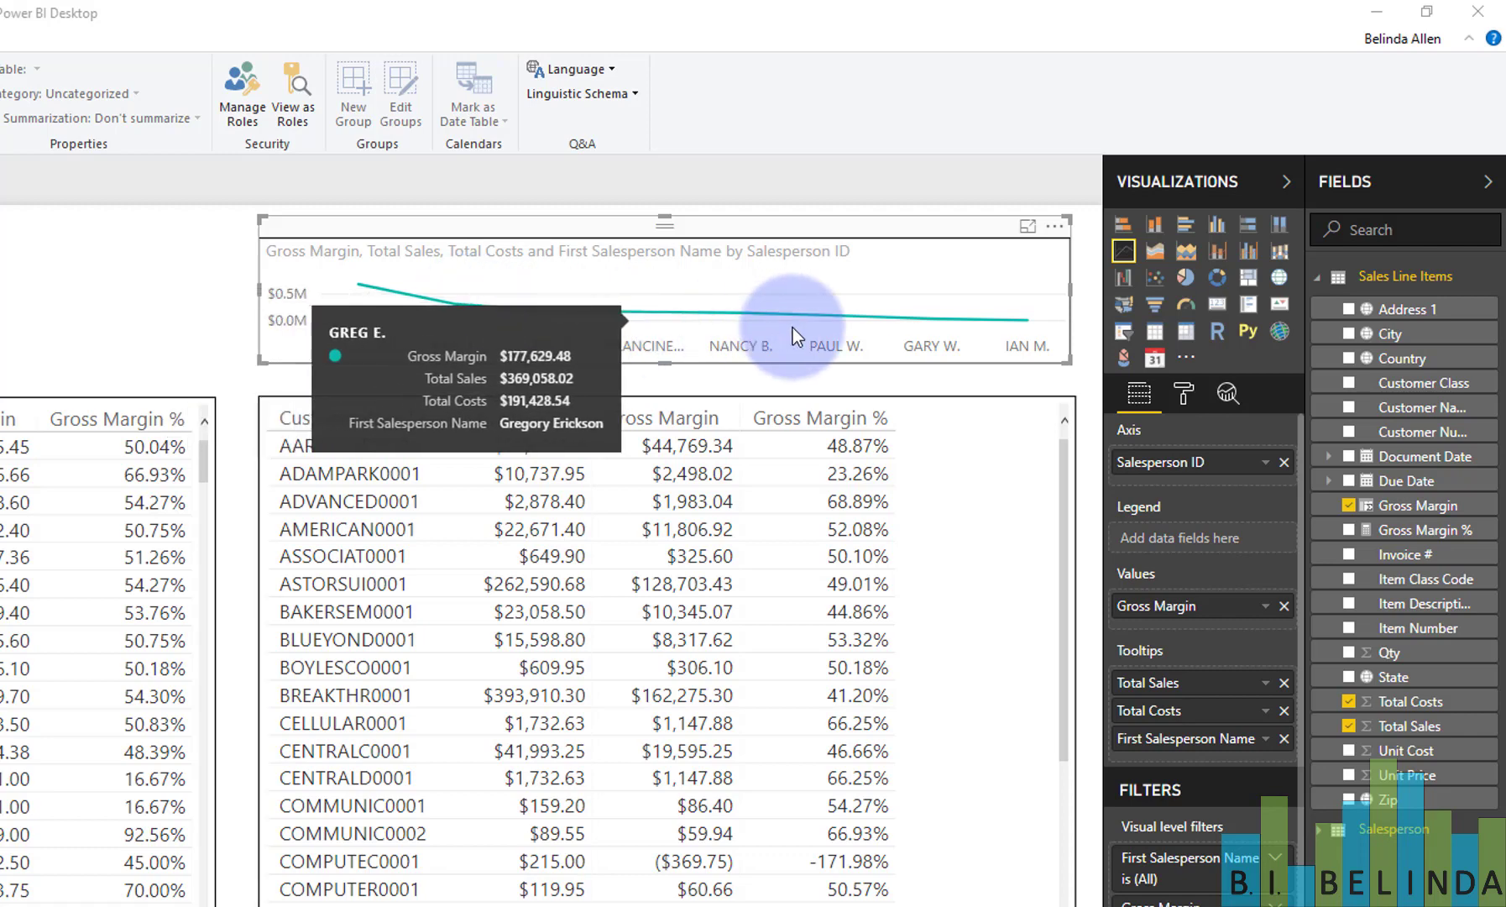
left_click(139, 300)
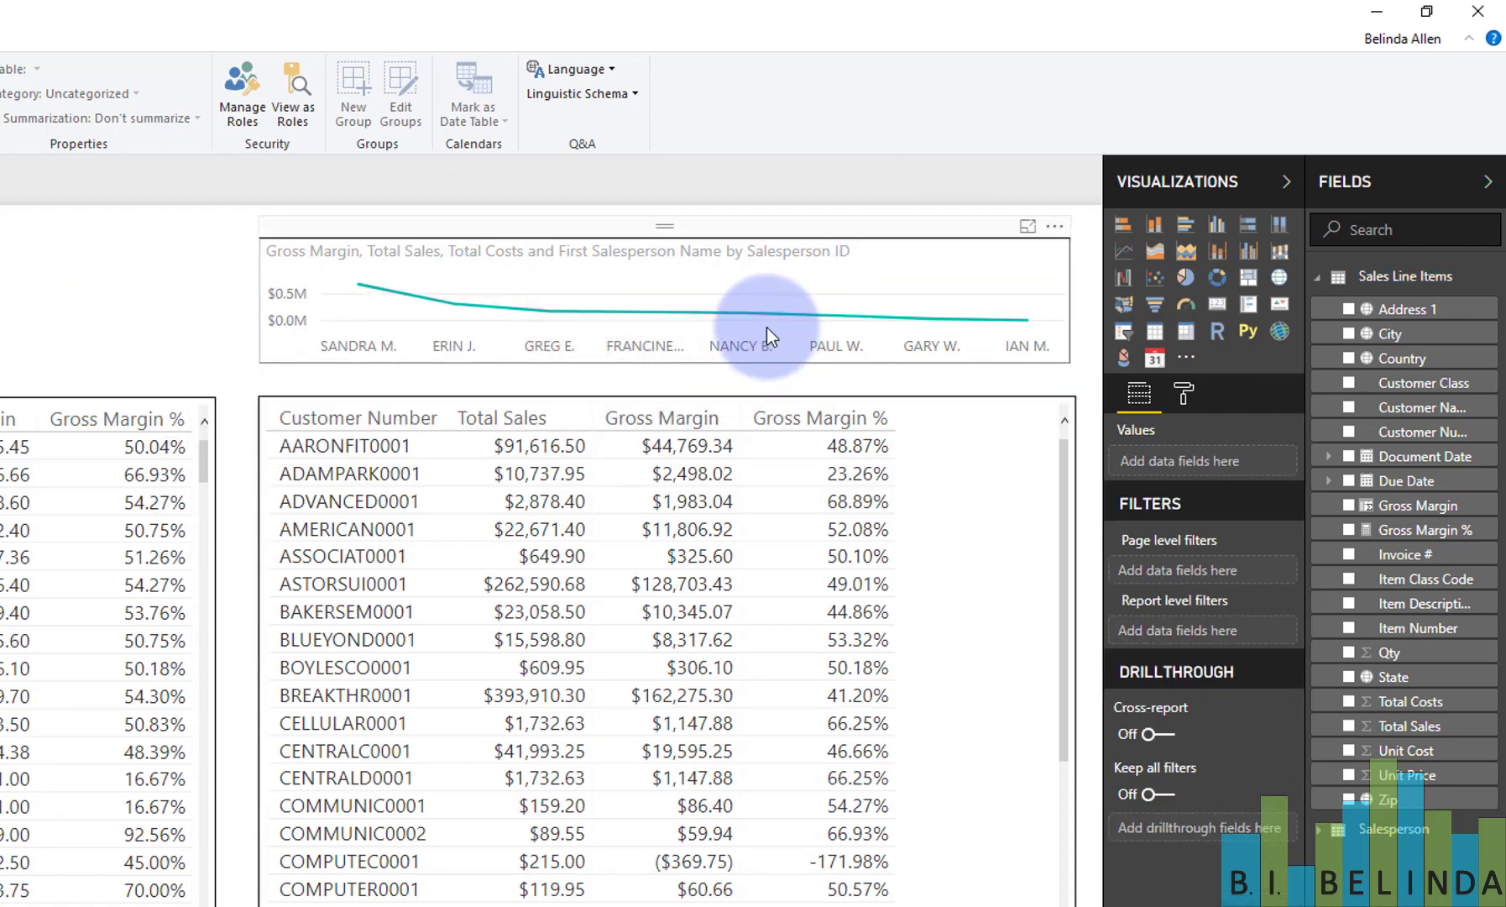
left_click(118, 375)
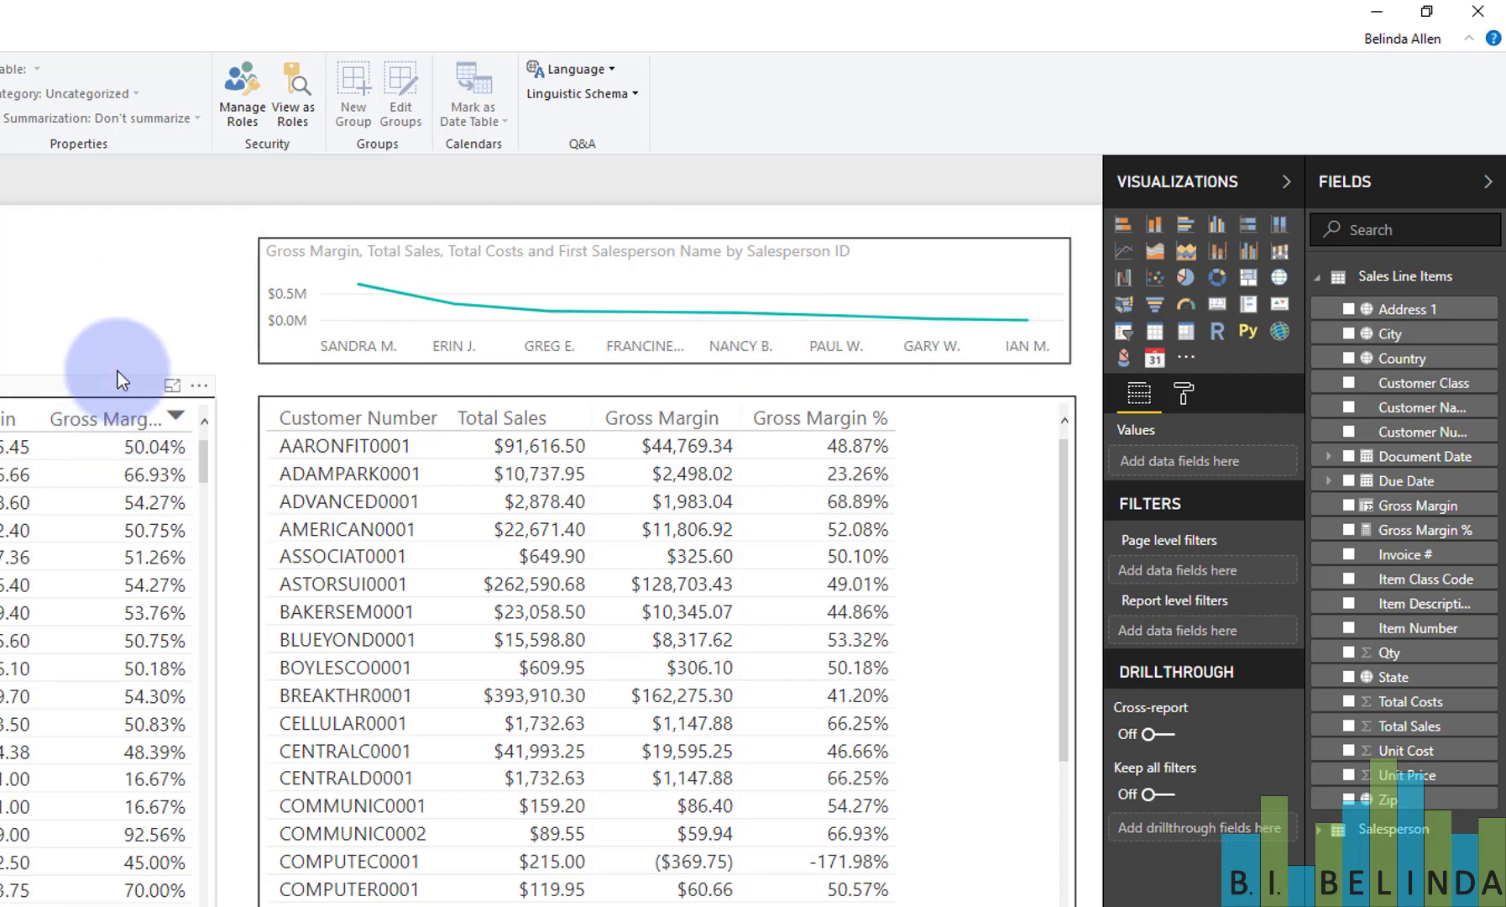
left_click(339, 251)
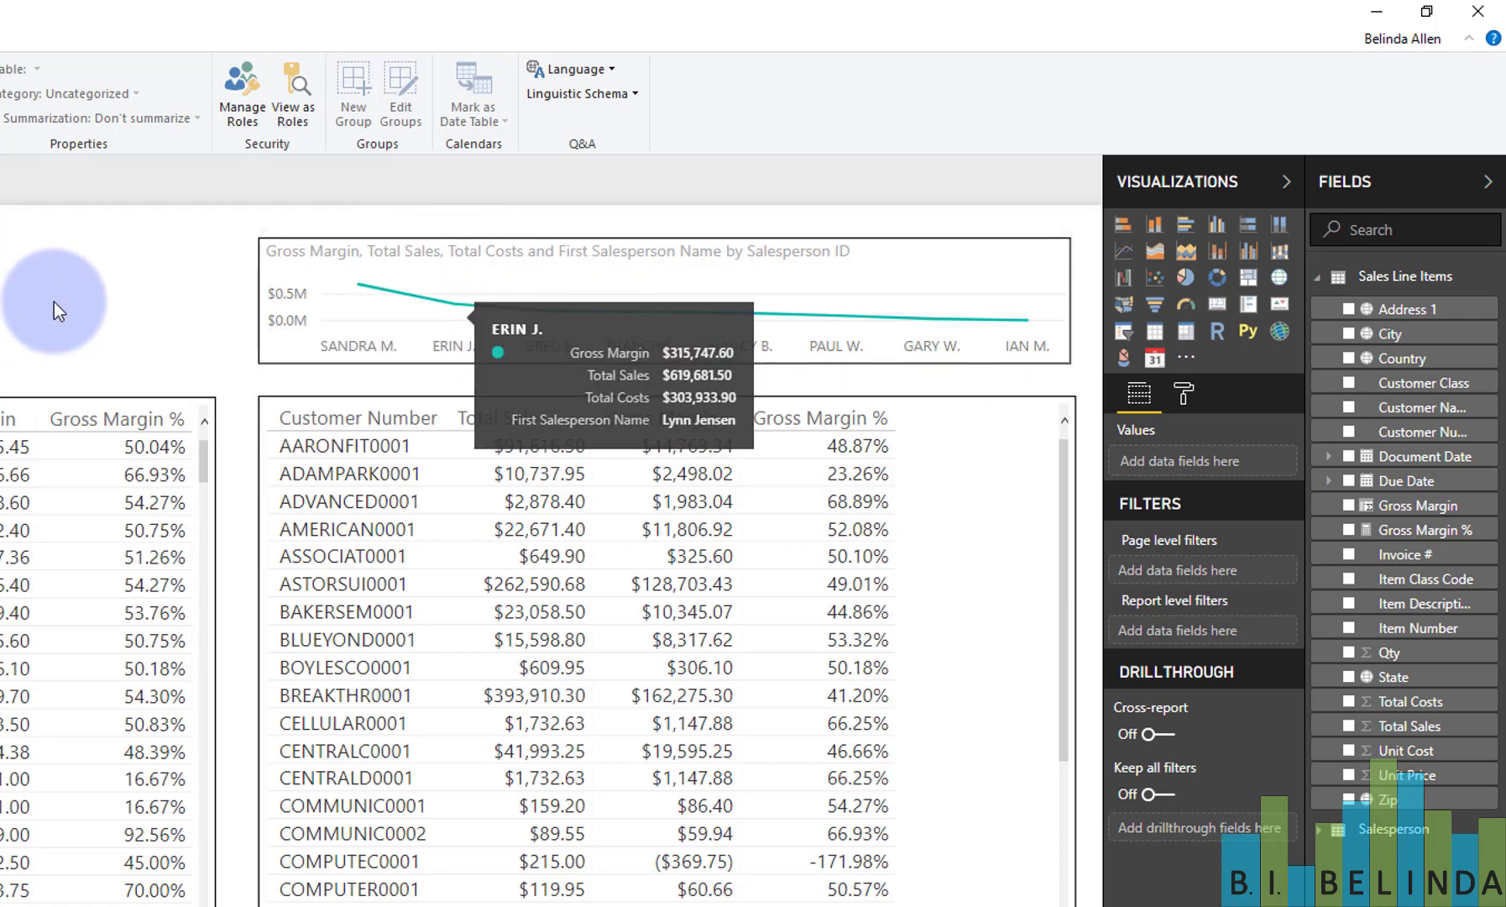
mouse_move(622, 311)
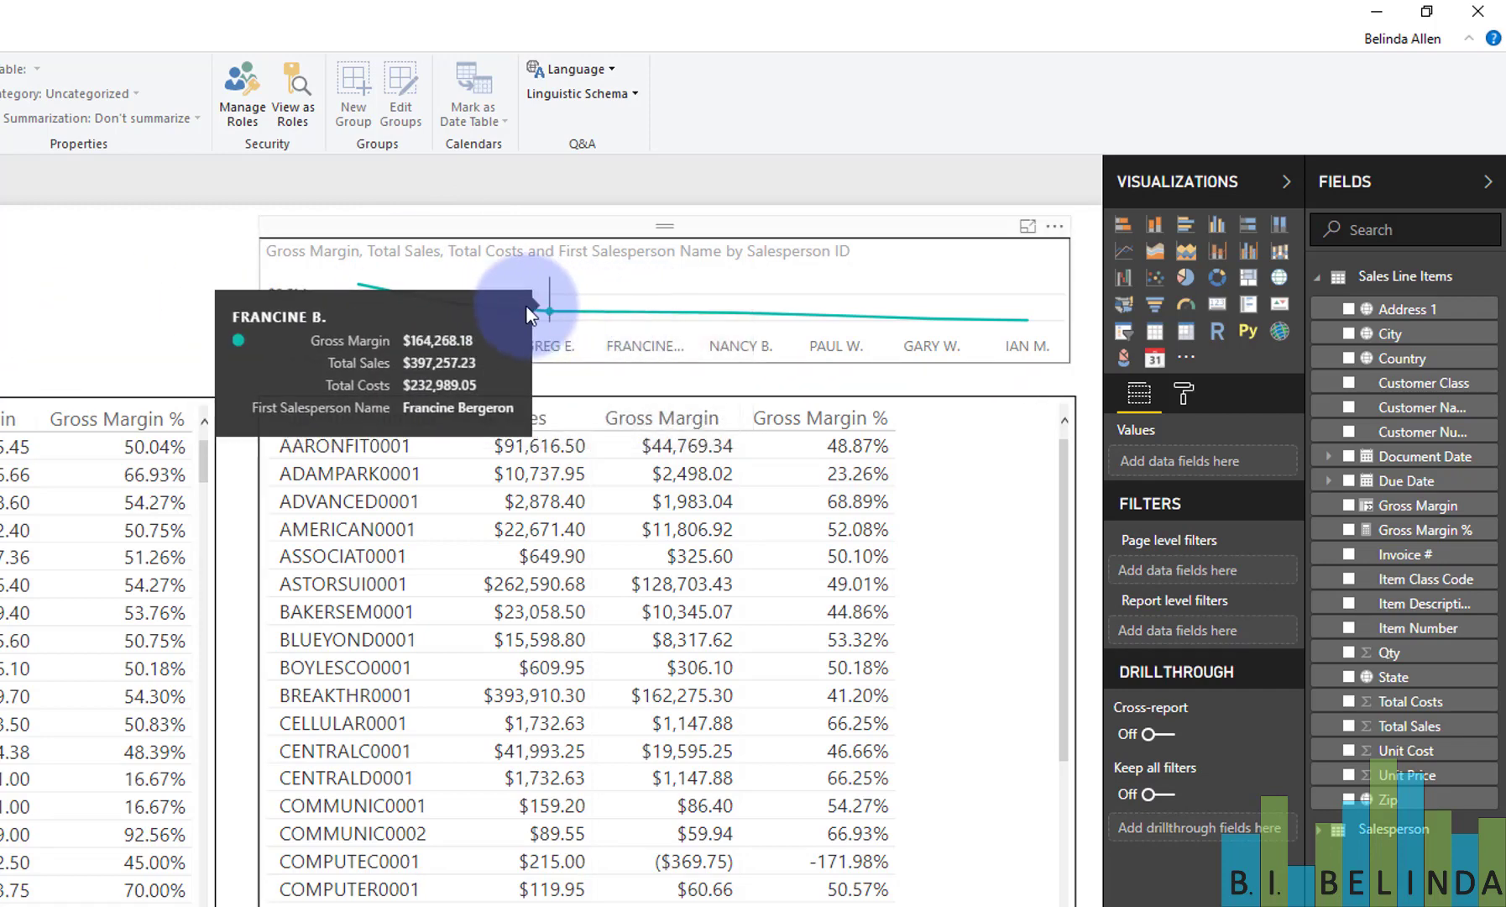
left_click(342, 234)
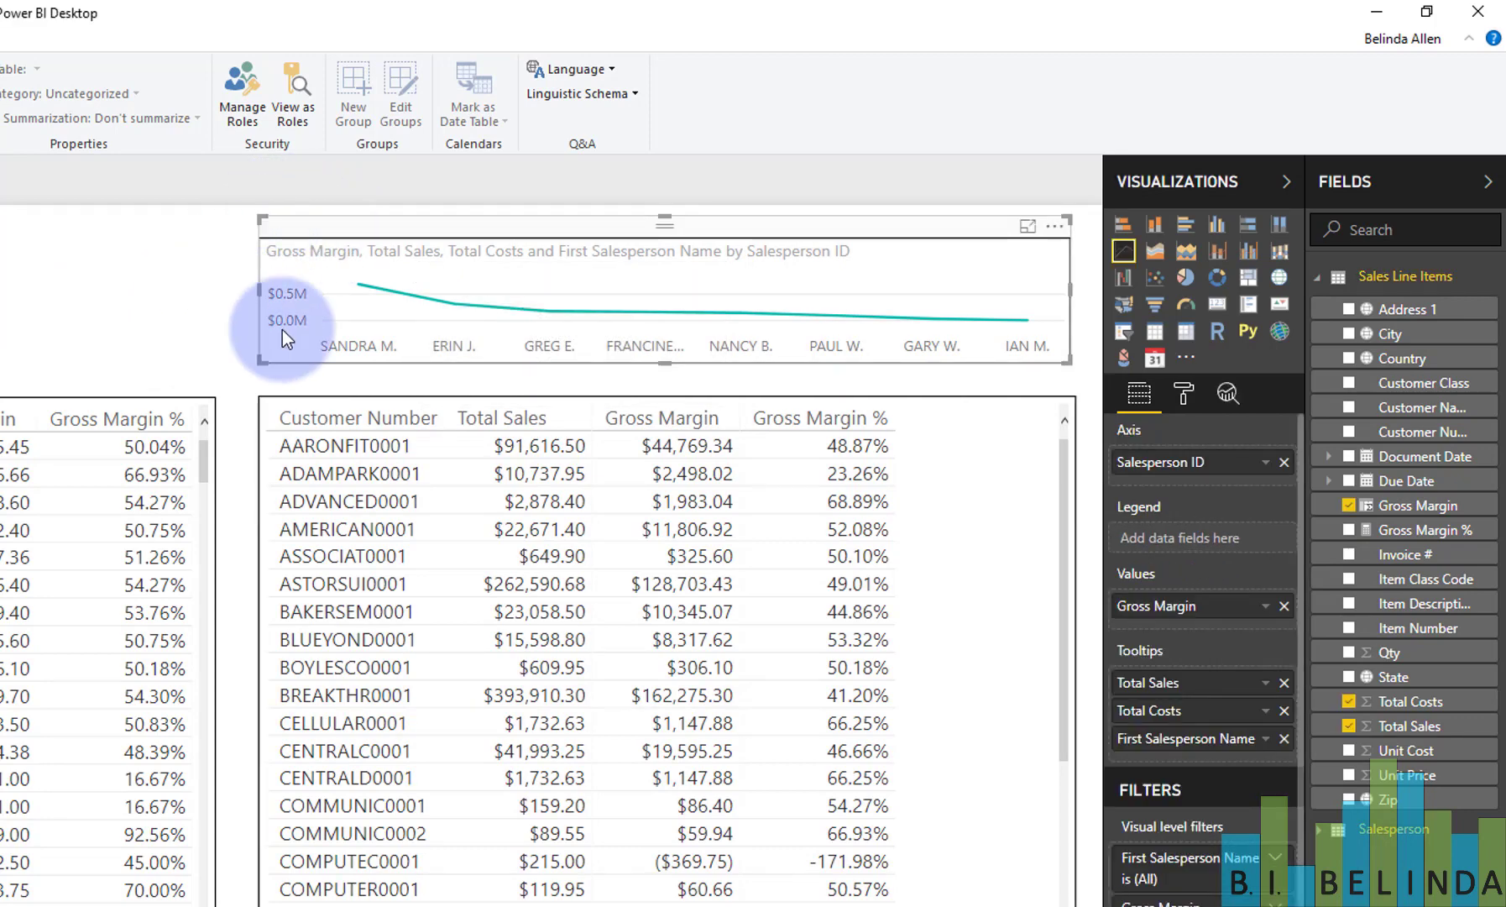
Step: Edit the chart's Title text to read 'Gross Margin by Salesperson'
left_click(1184, 395)
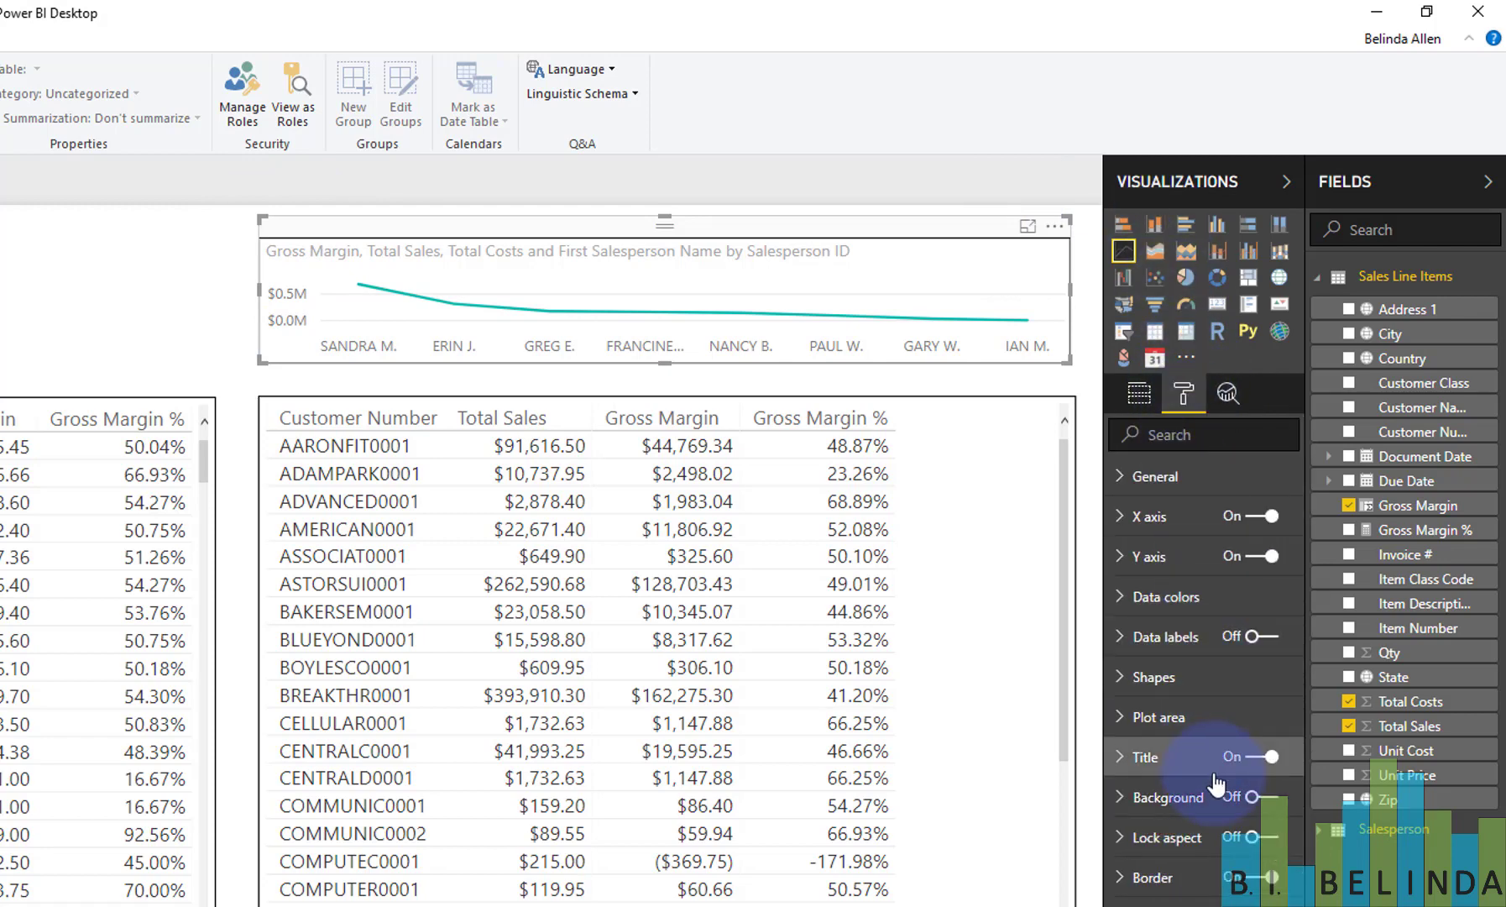
left_click(1127, 765)
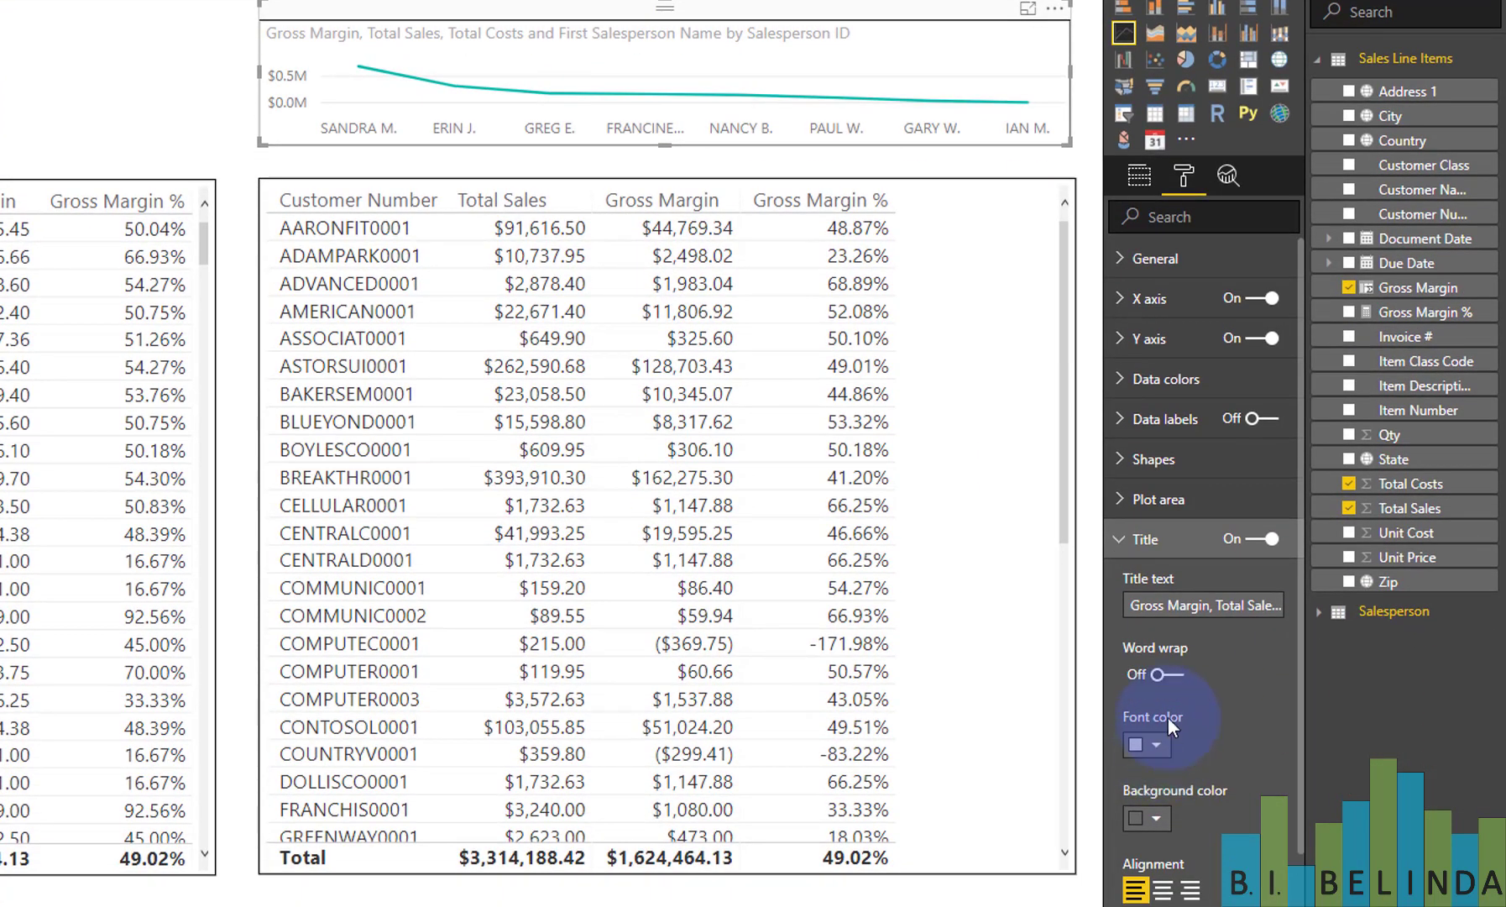
left_click(1144, 604)
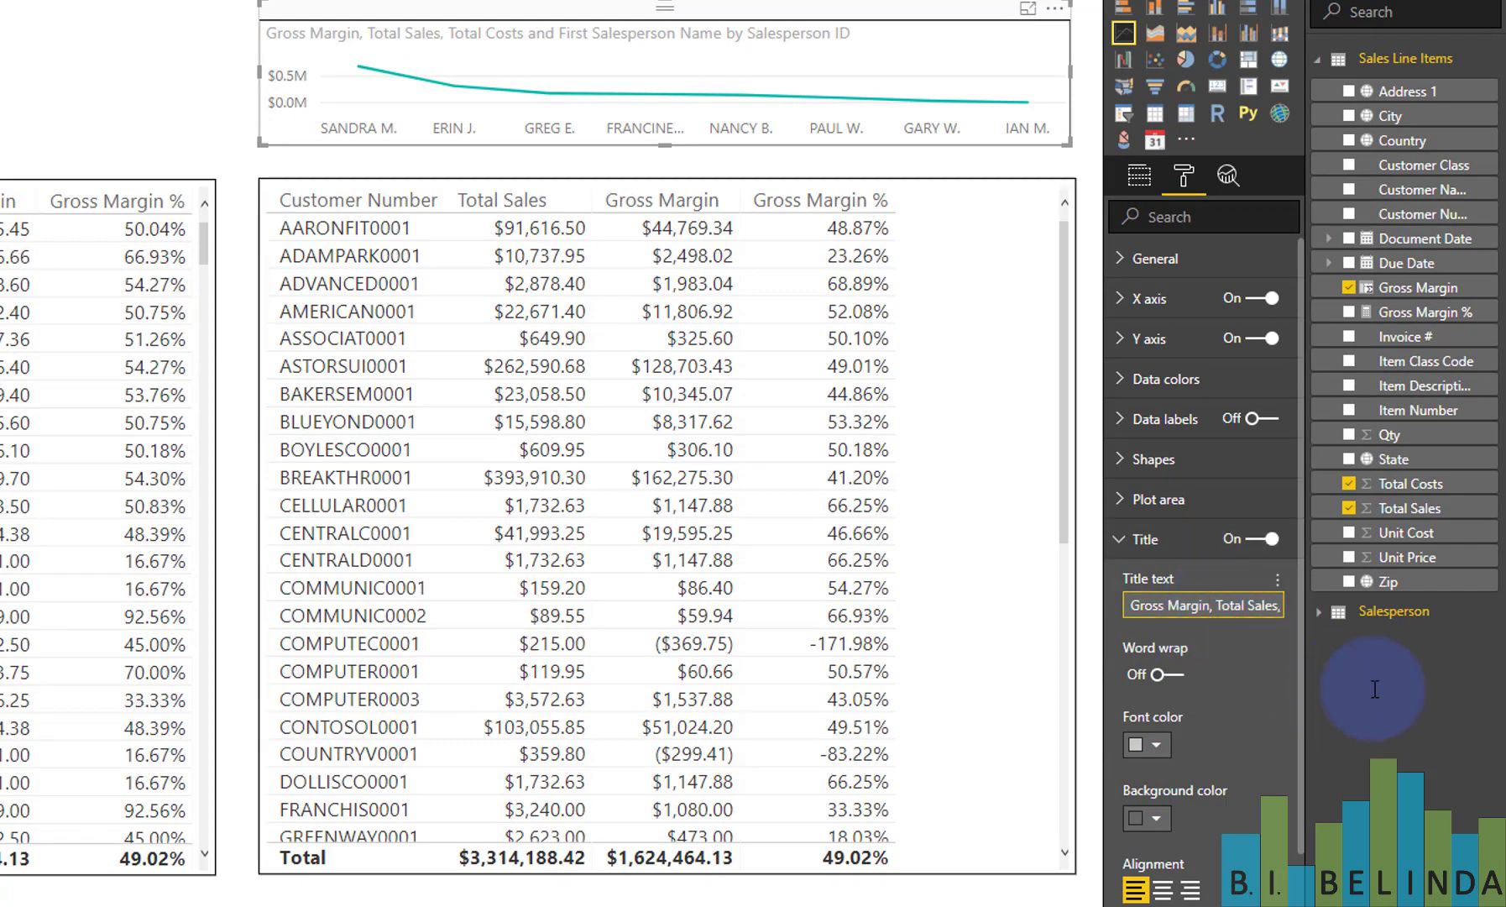
key("Delete")
key("Delete")
key("Delete")
key("Delete")
key("Delete")
key("Delete")
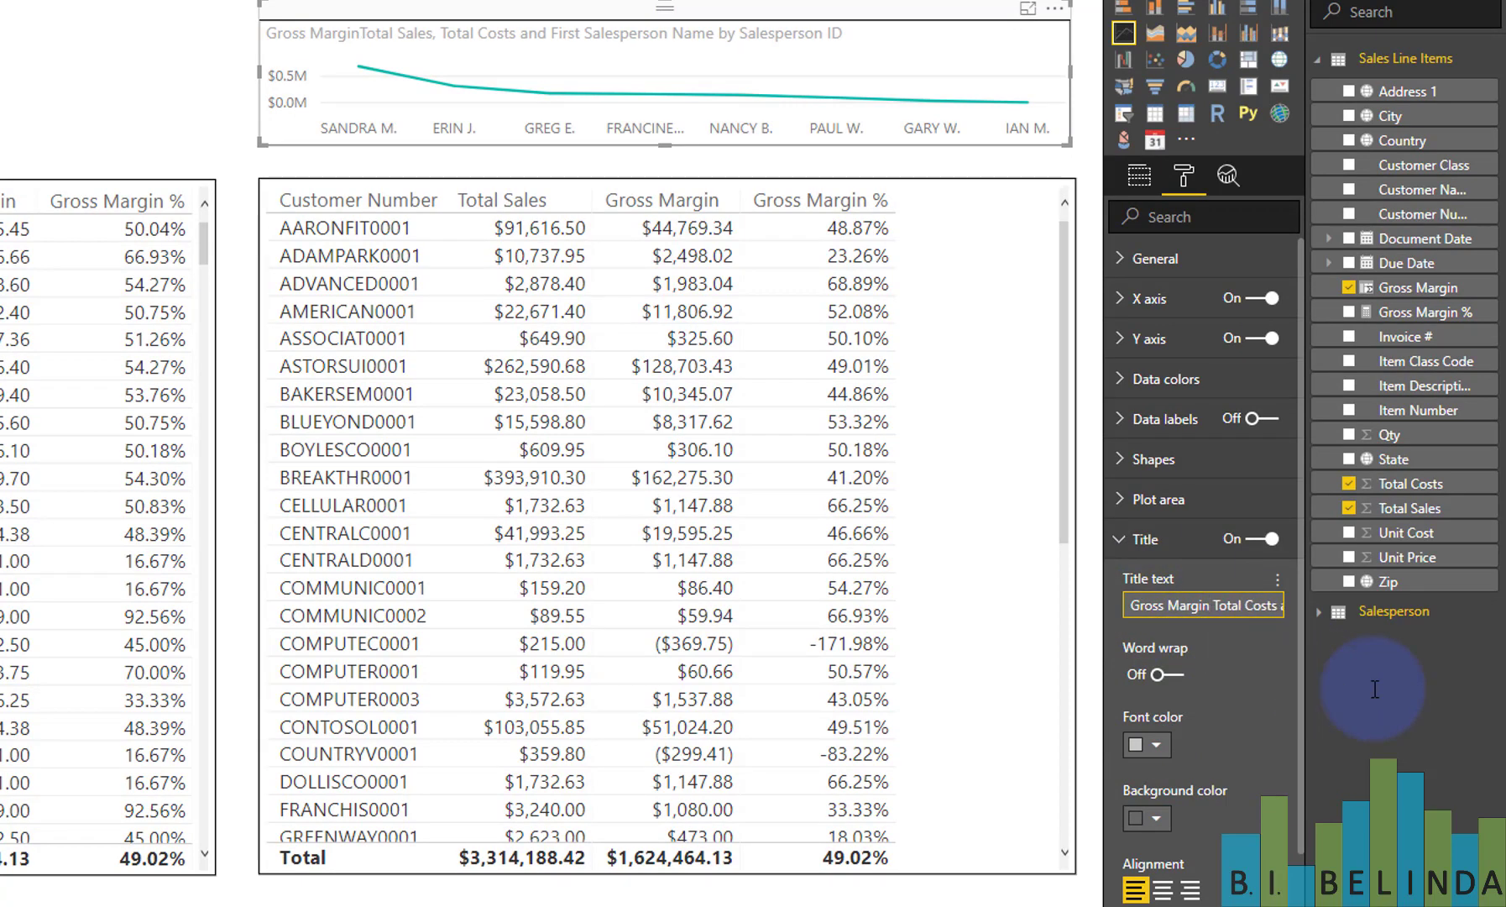
key("Delete")
key("Delete")
key("Delete")
key("Delete")
key("Delete")
key("Delete")
key("Delete")
key("Delete")
key("Delete")
key("Delete")
key("Delete")
key("Delete")
key("Delete")
key("Delete")
key("Delete")
key("Delete")
key("Delete")
key("Delete")
key("Delete")
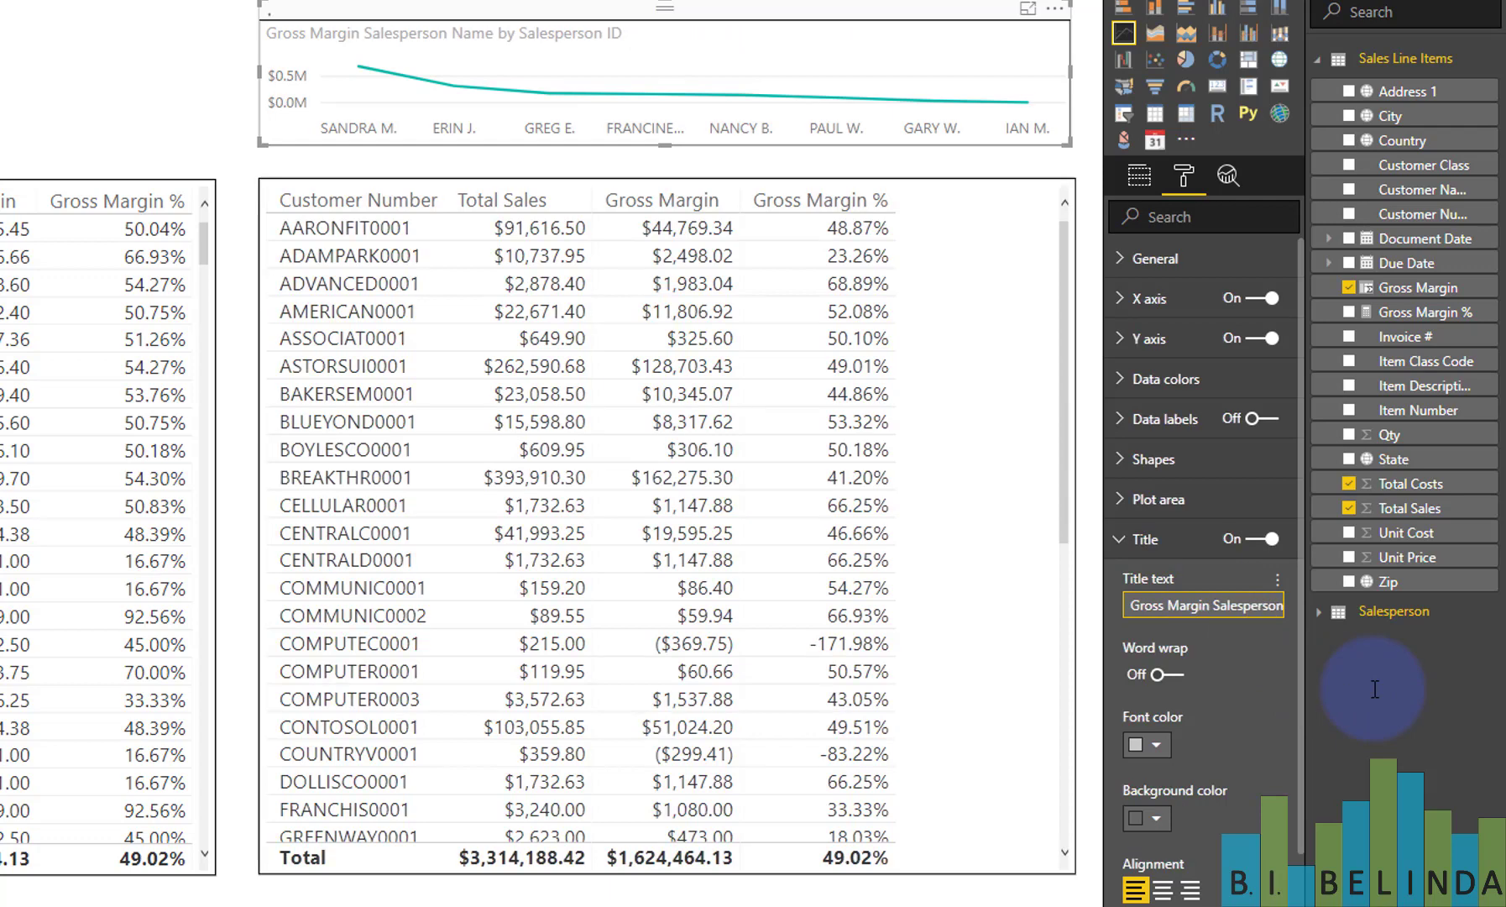
type("by")
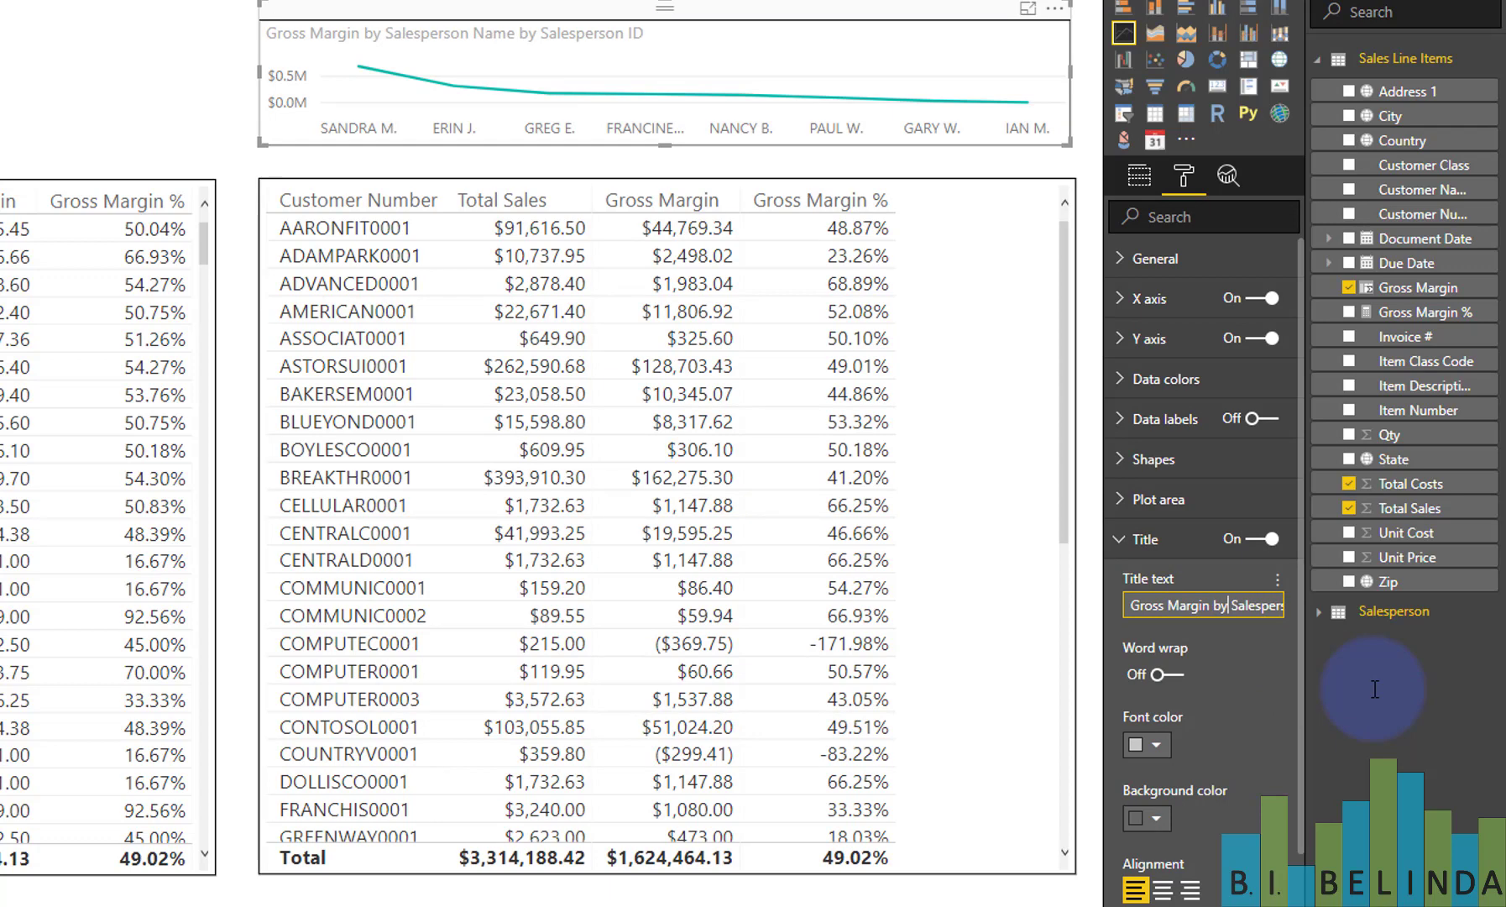
key("Right")
key("Right")
key("Right")
key("Right")
key("Right")
key("Right")
key("Right")
key("Right")
key("Right")
key("Right")
key("Right")
key("Right")
key("Right")
key("Right")
key("Right")
key("Right")
key("Right")
key("Right")
key("Right")
key("Right")
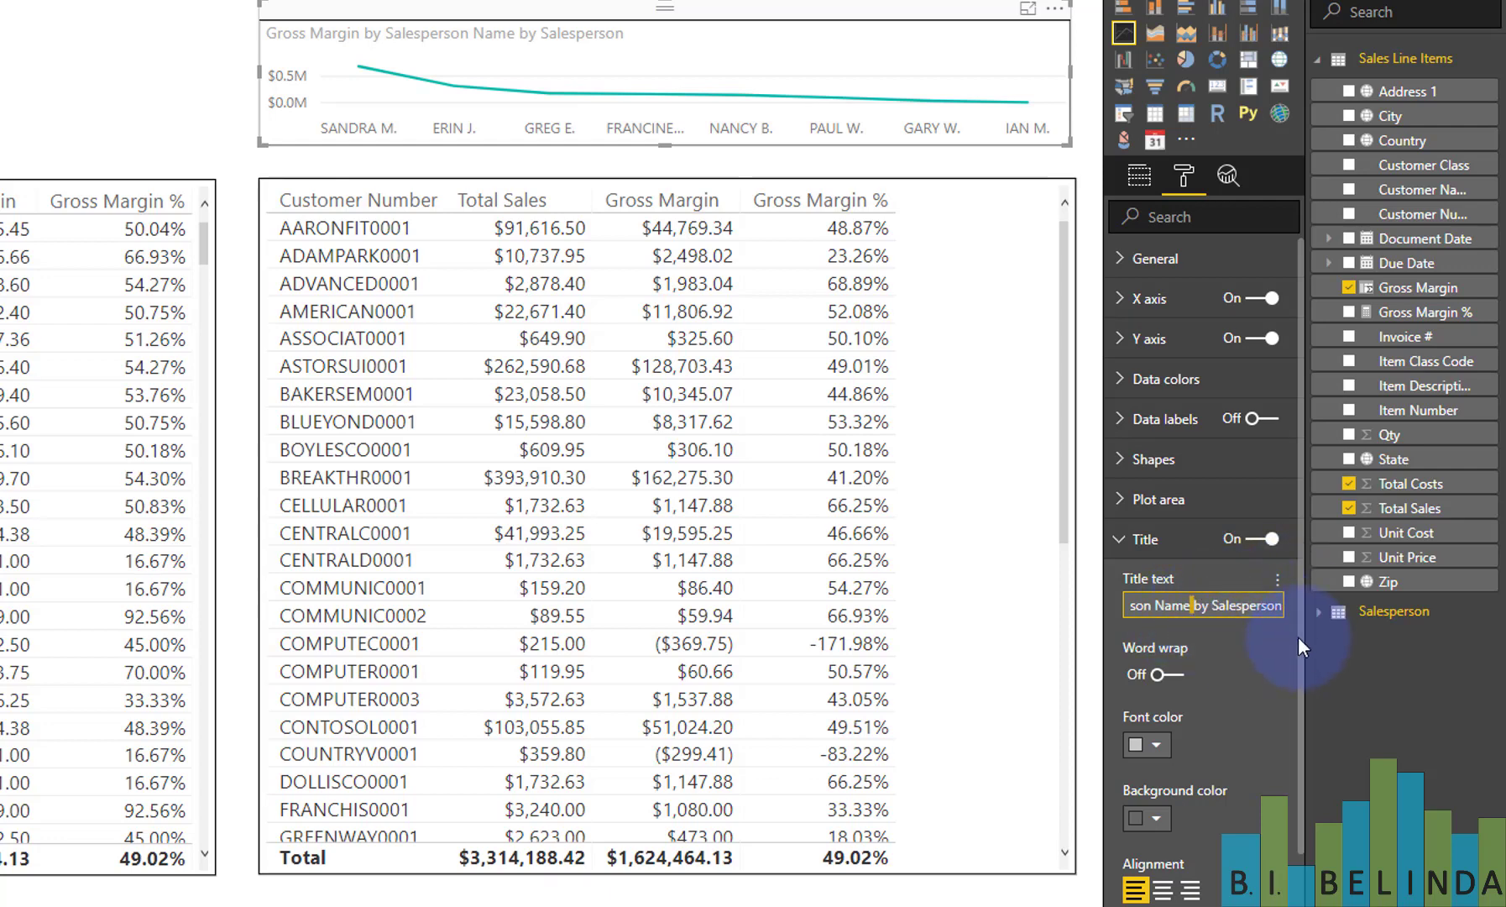
key("Delete")
key("Delete")
key("Delete")
key("Delete")
key("Delete")
key("Delete")
key("Delete")
key("Delete")
key("Delete")
key("Delete")
key("Delete")
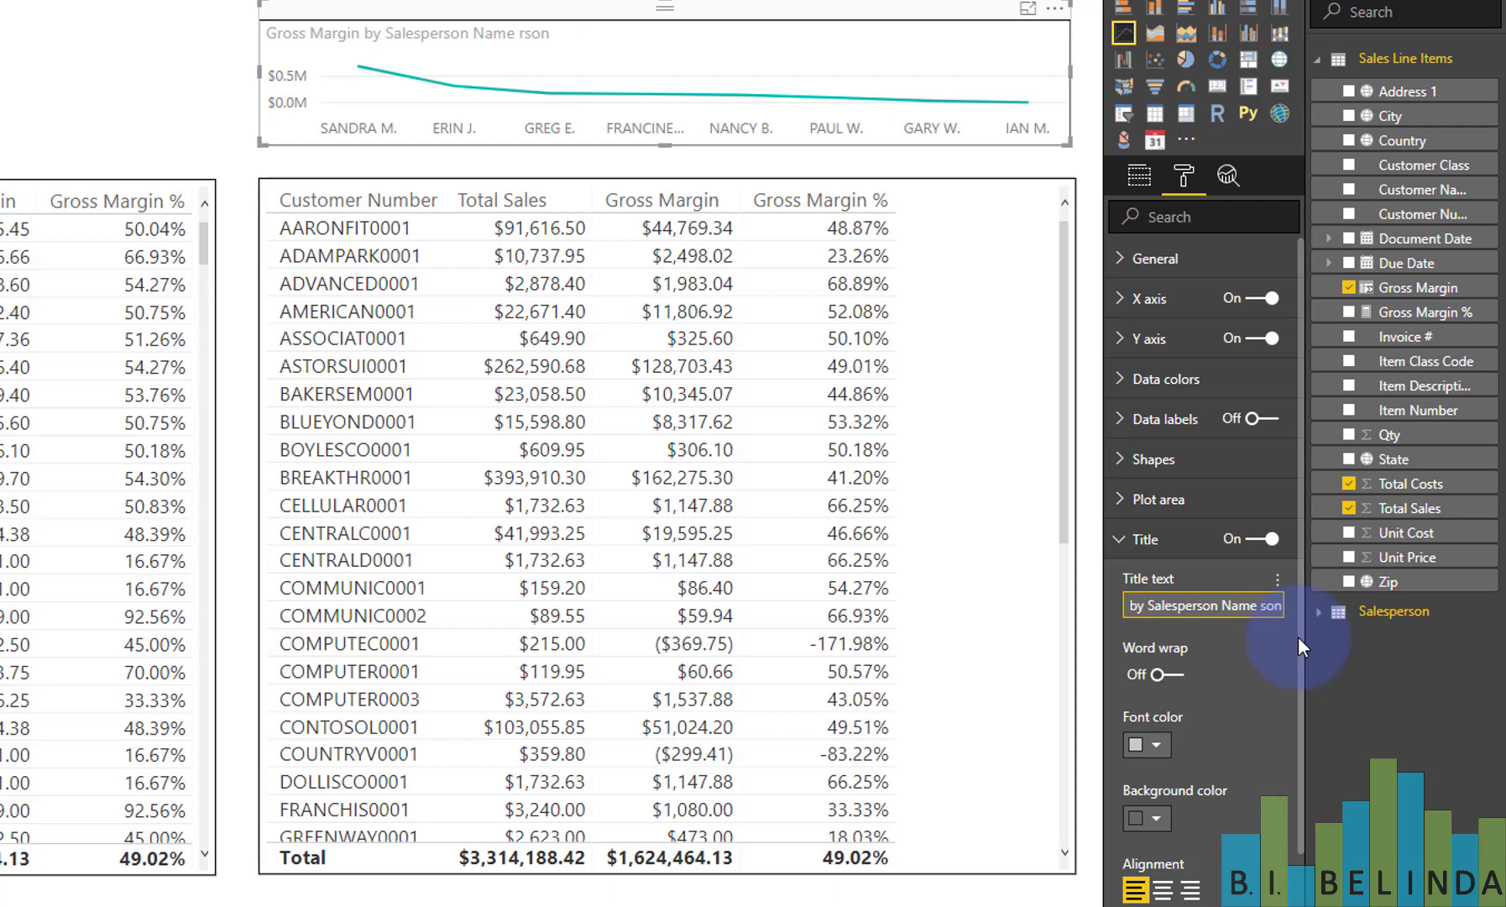
key("Delete")
key("Delete")
key("Delete")
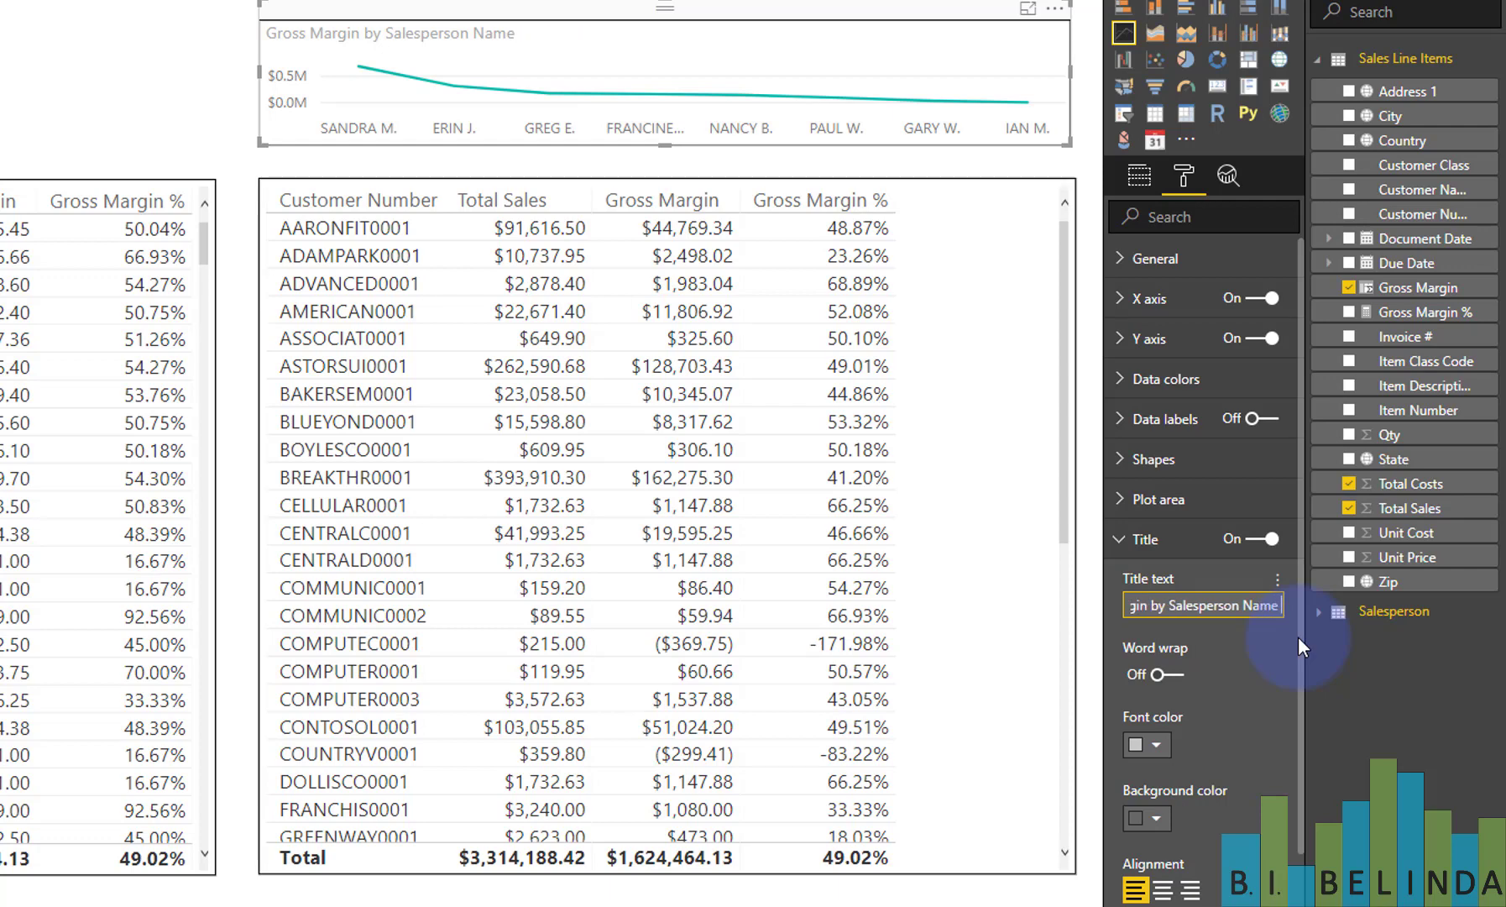
key("BackSpace")
key("BackSpace")
key("BackSpace")
key("BackSpace")
key("BackSpace")
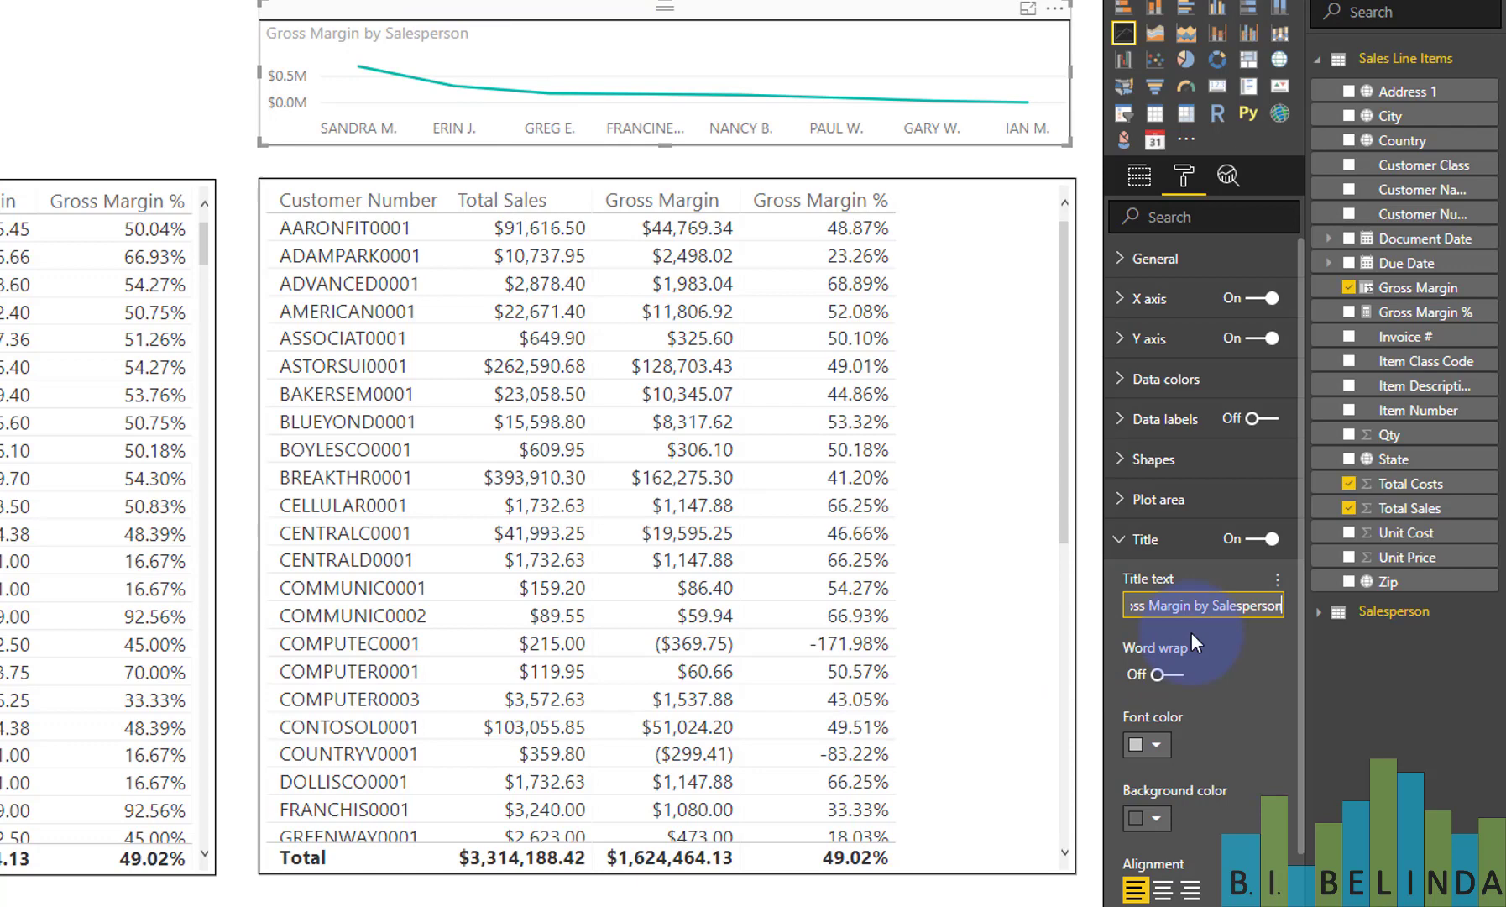
Step: Make the chart title black, centred, with text size 11
left_click(1156, 745)
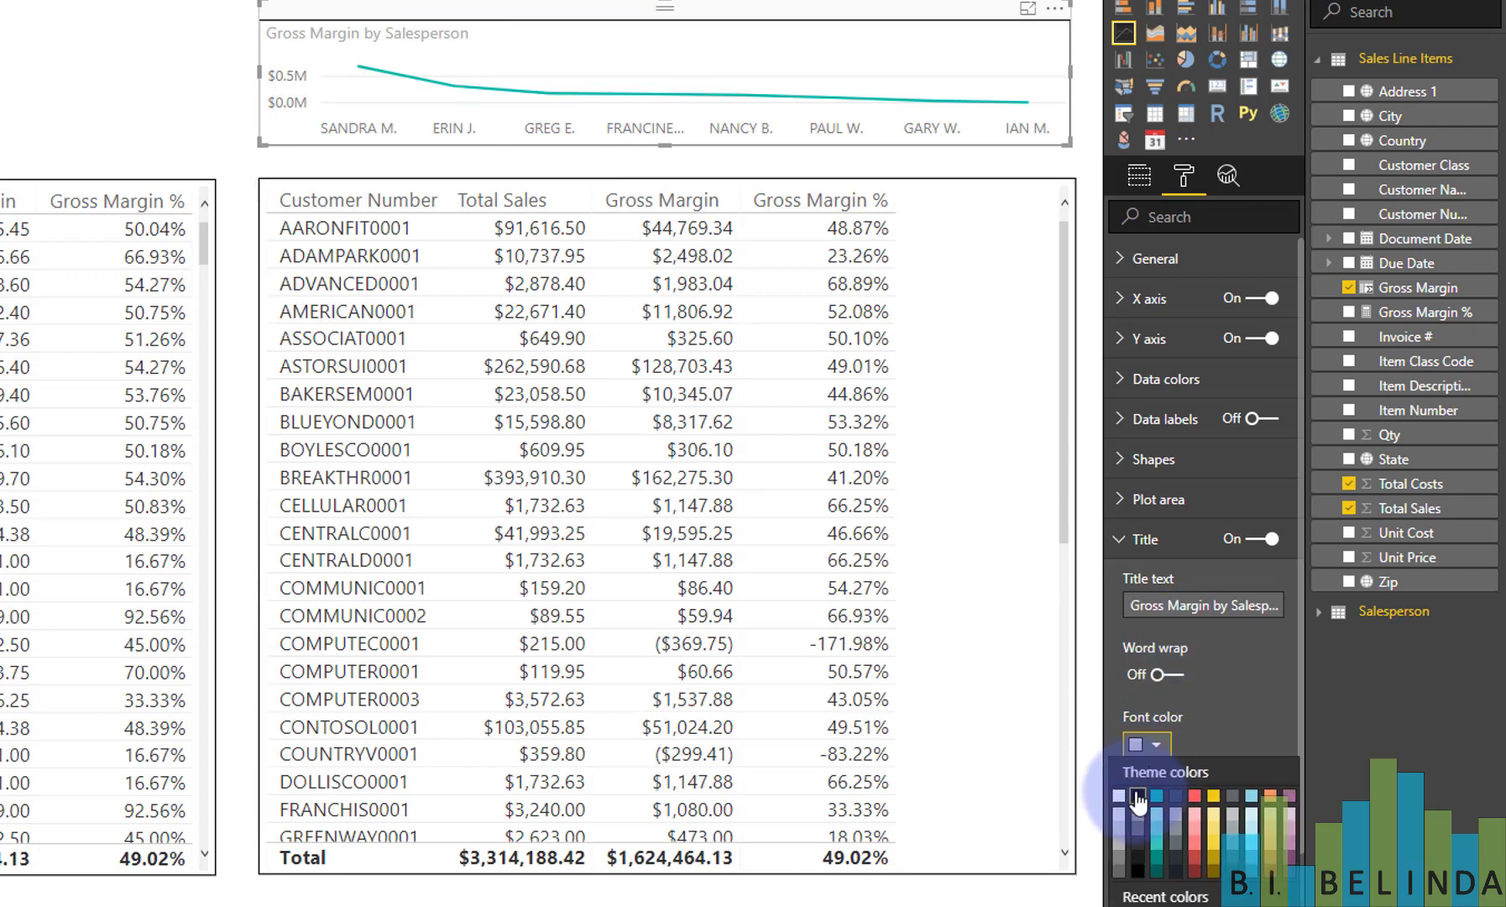
left_click(1138, 798)
mouse_move(407, 103)
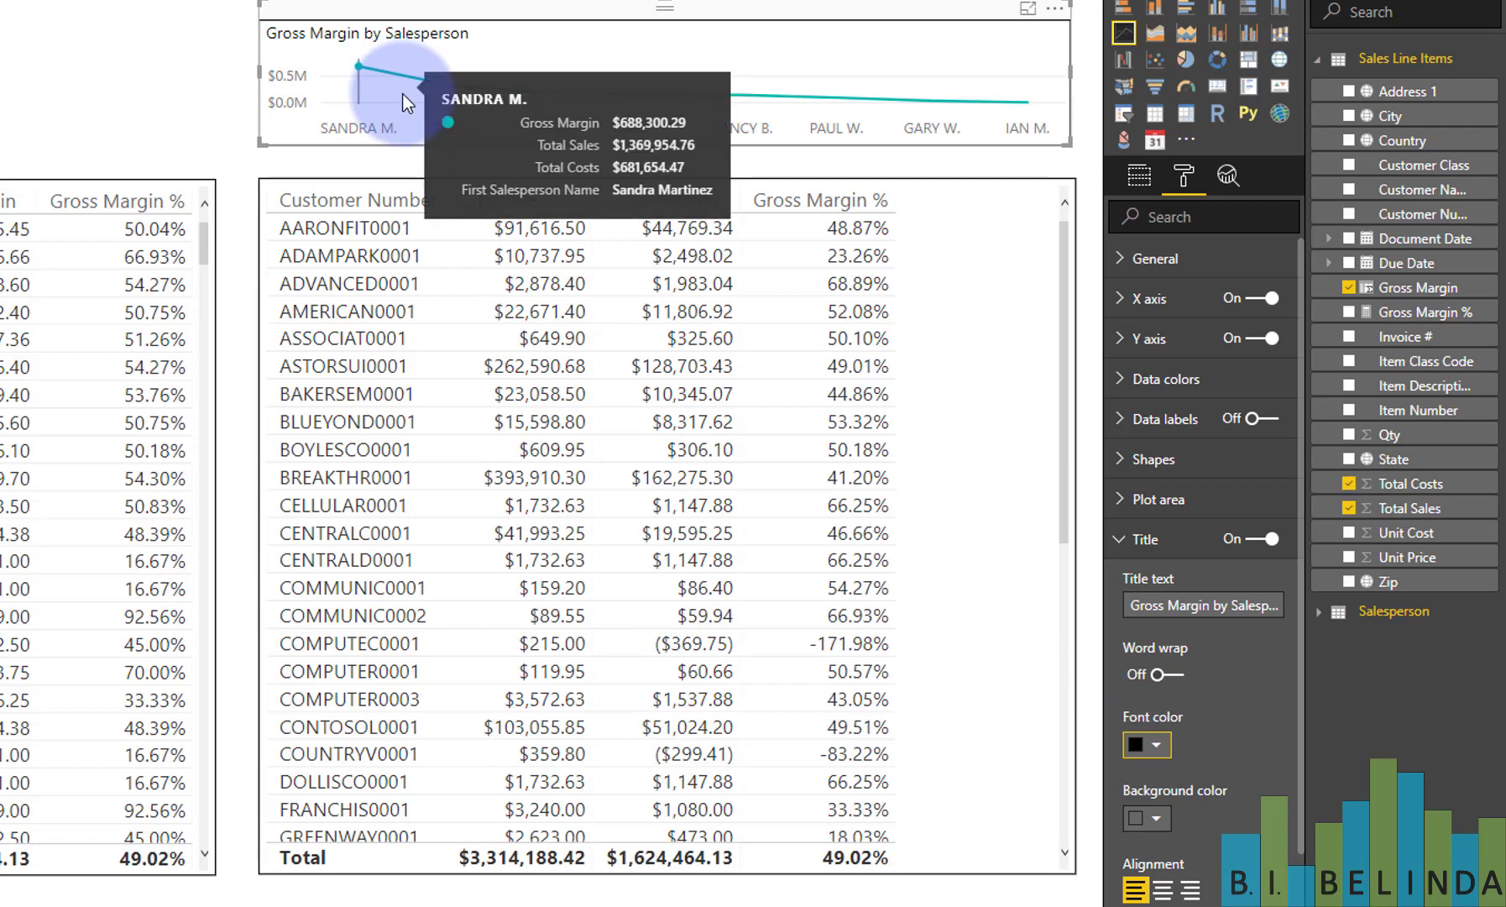
scroll(1208, 873, "down", 3)
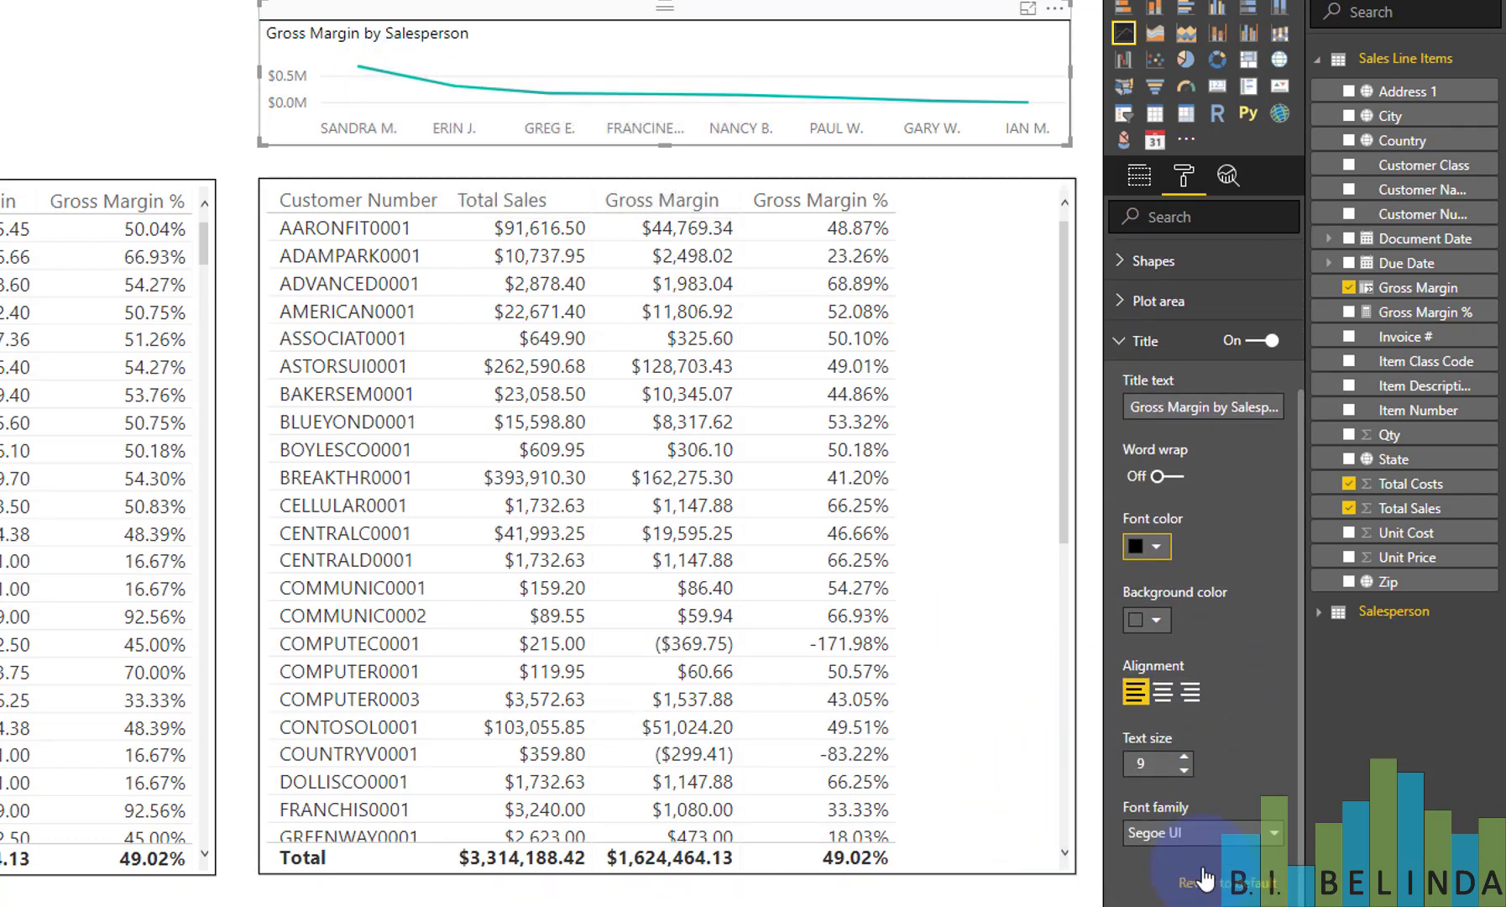
left_click(1164, 635)
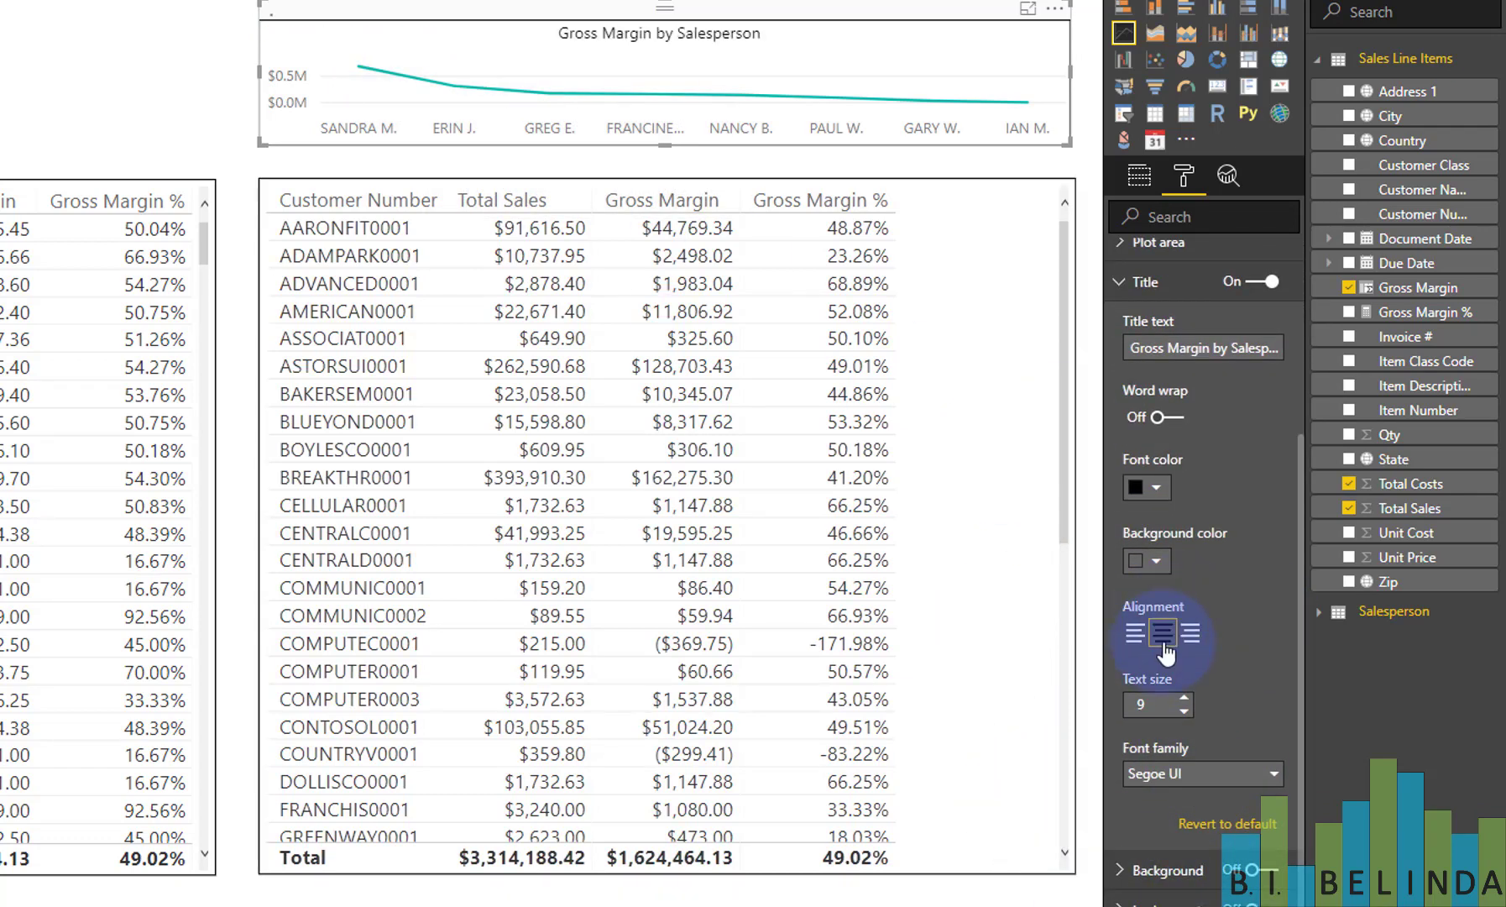
left_click(1186, 710)
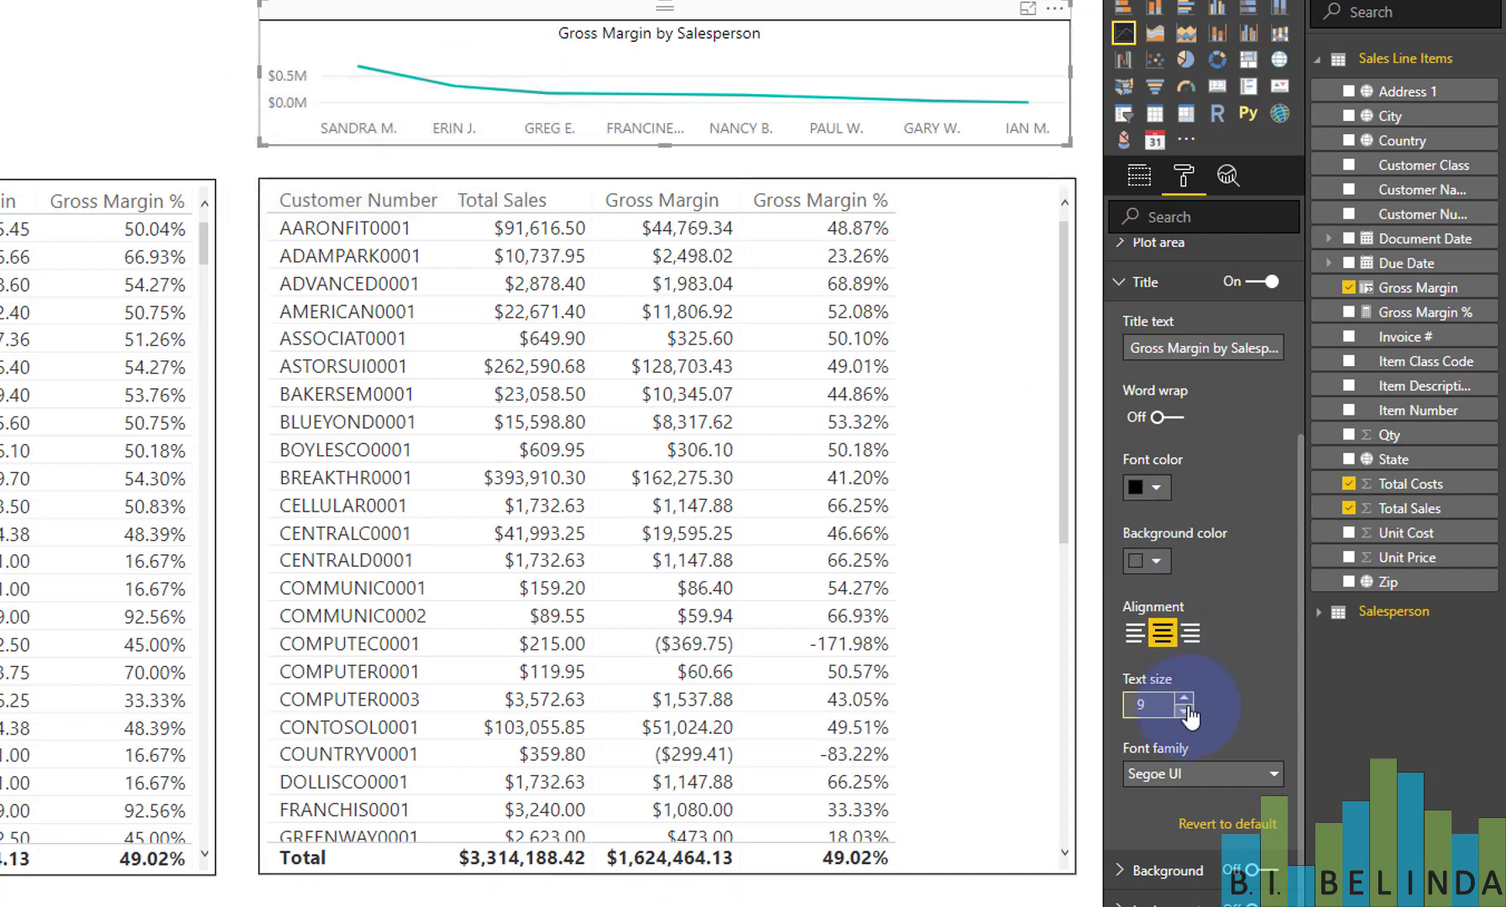
left_click(1184, 698)
left_click(1185, 699)
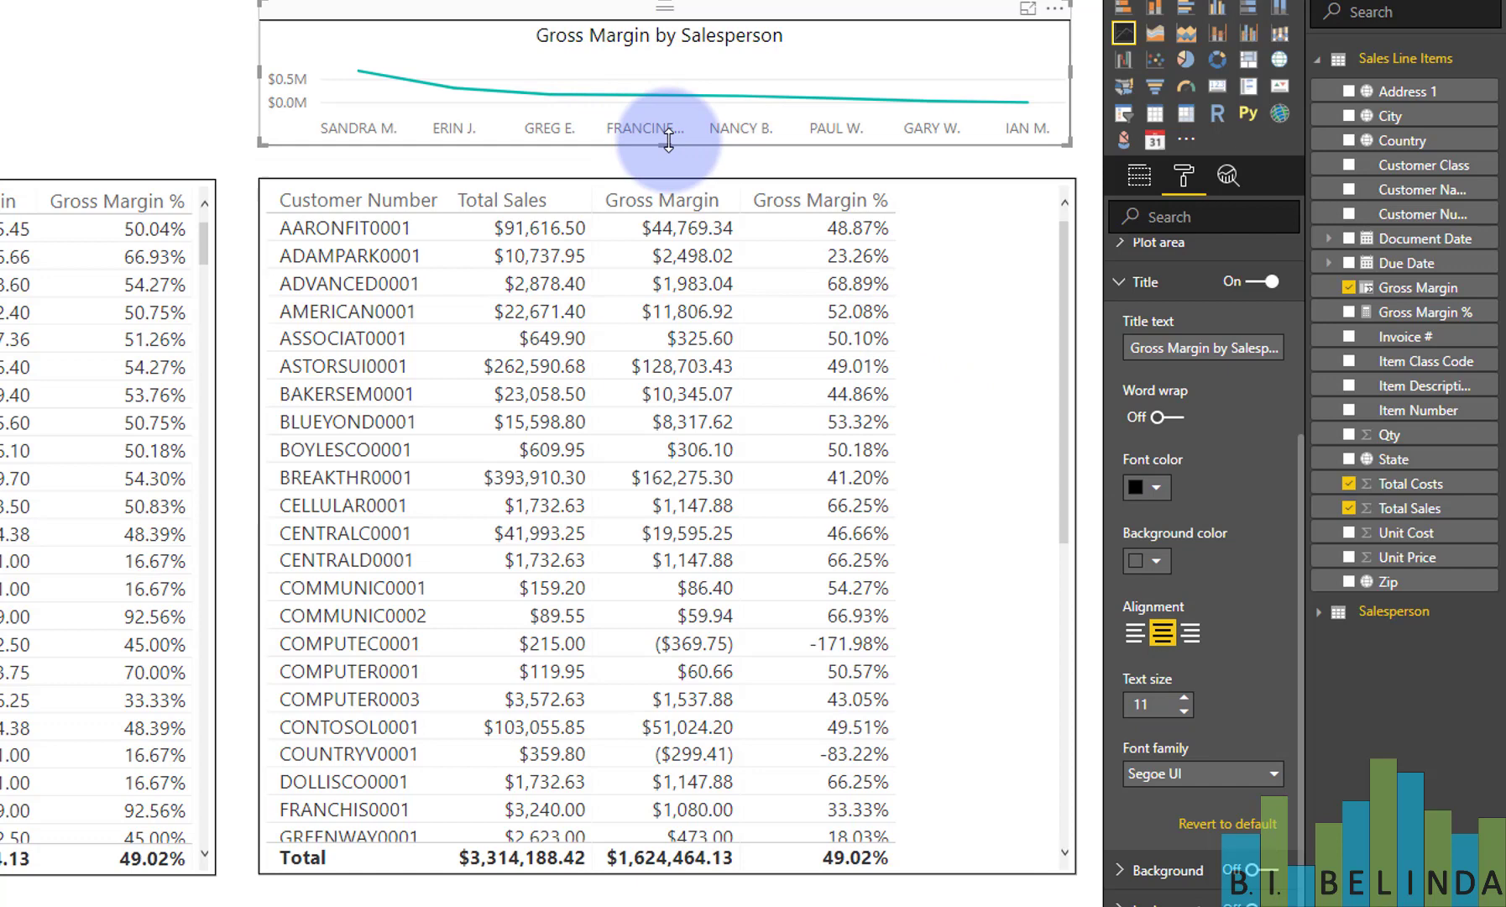
Step: Heighten the chart, sort the customer table by Gross Margin, and move both tables below it
left_click_drag(667, 155, 668, 167)
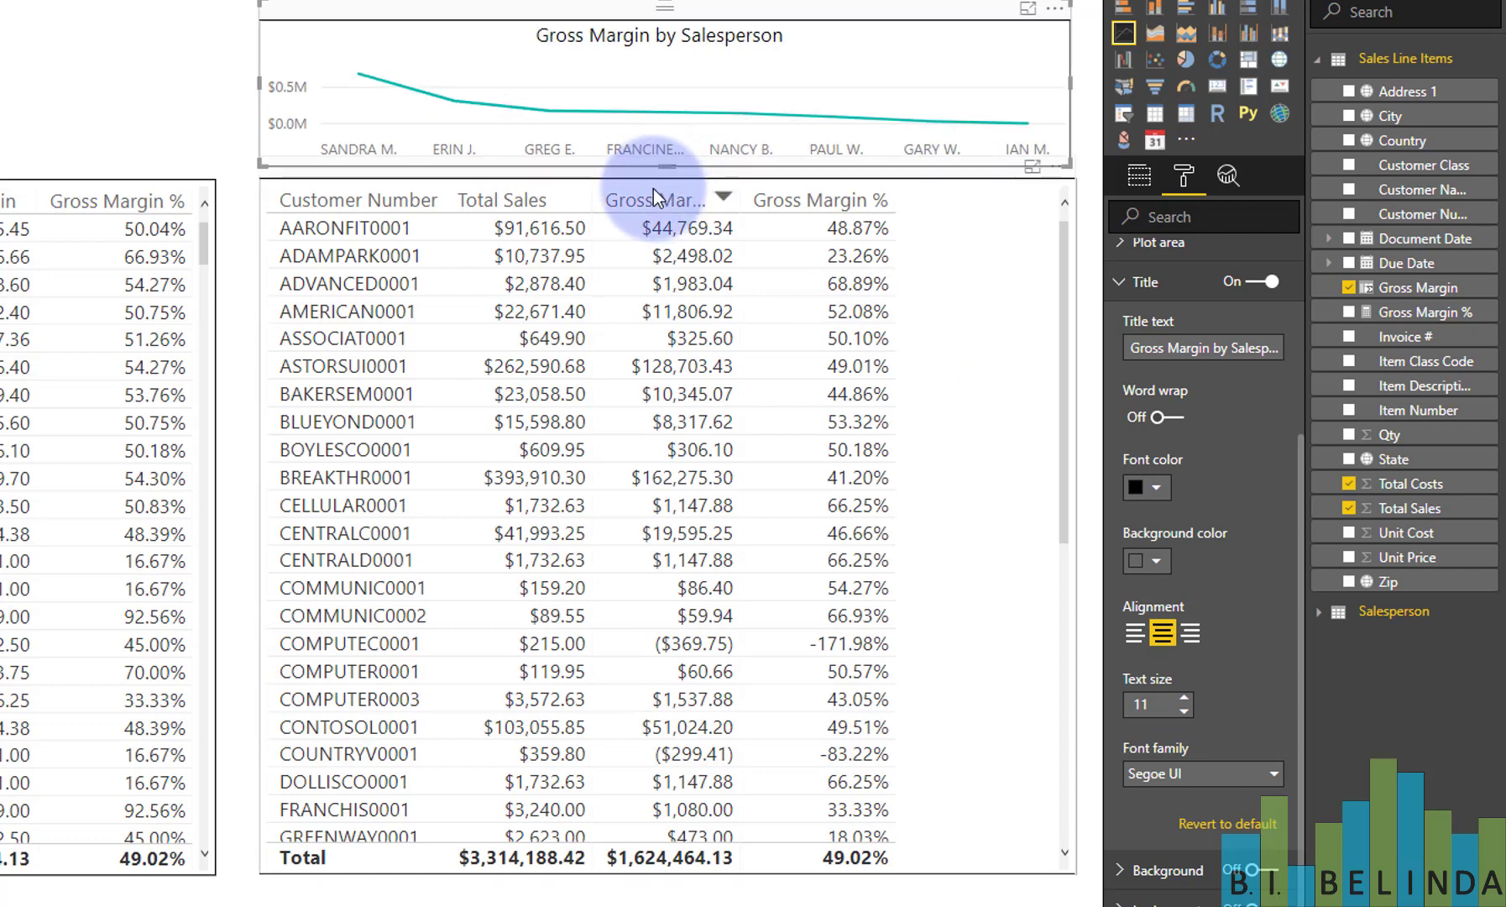
left_click(680, 184)
left_click_drag(668, 162, 671, 280)
left_click(199, 185)
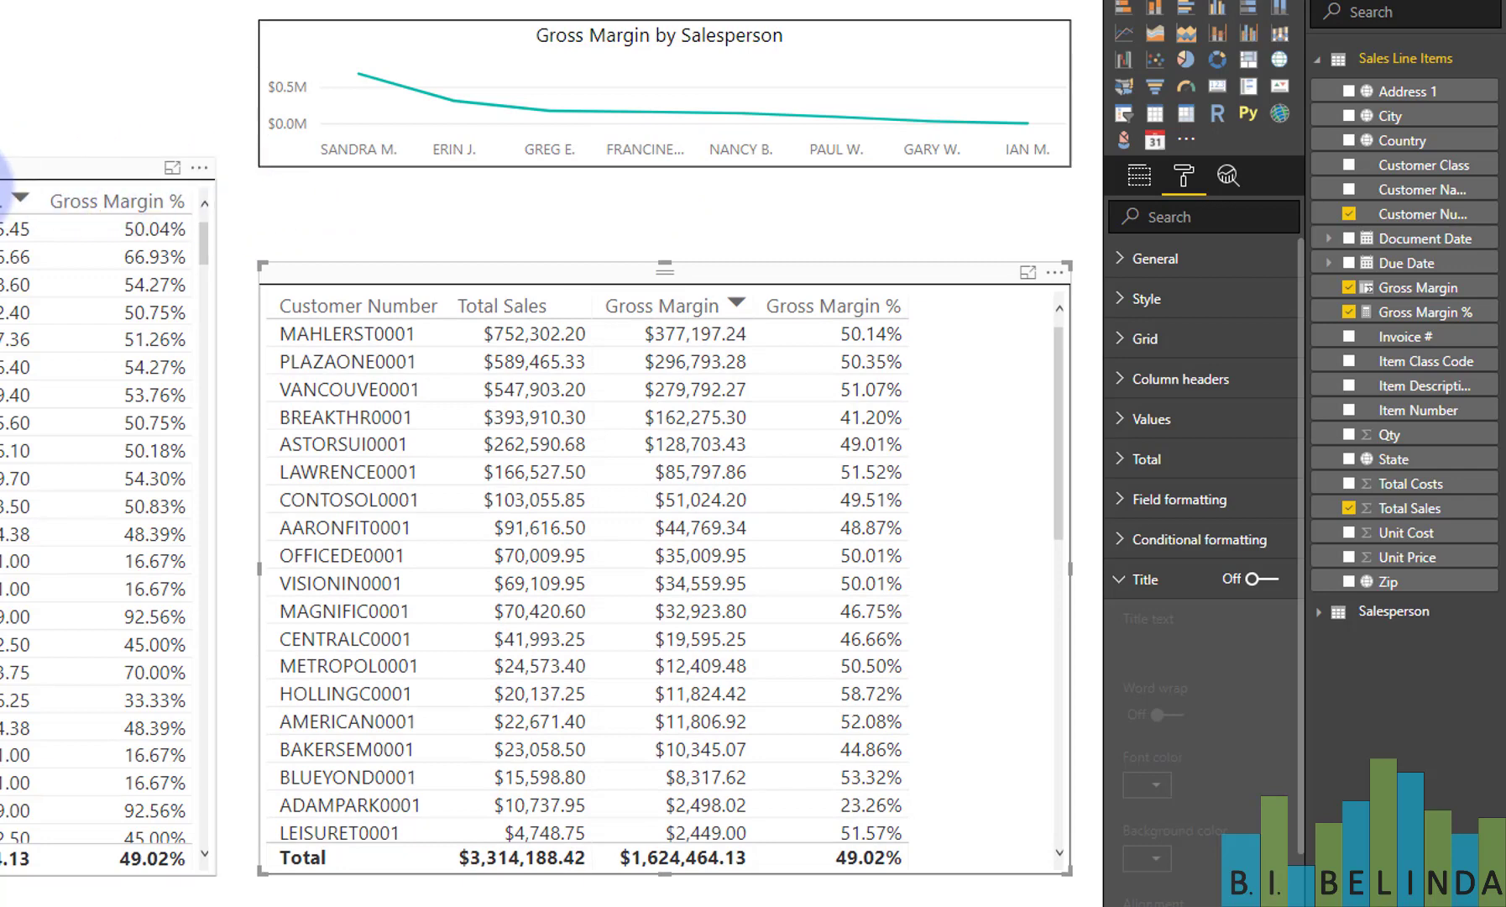
left_click_drag(108, 158, 108, 262)
Step: Stretch the line chart taller still, leaving it selected for formatting
left_click(589, 160)
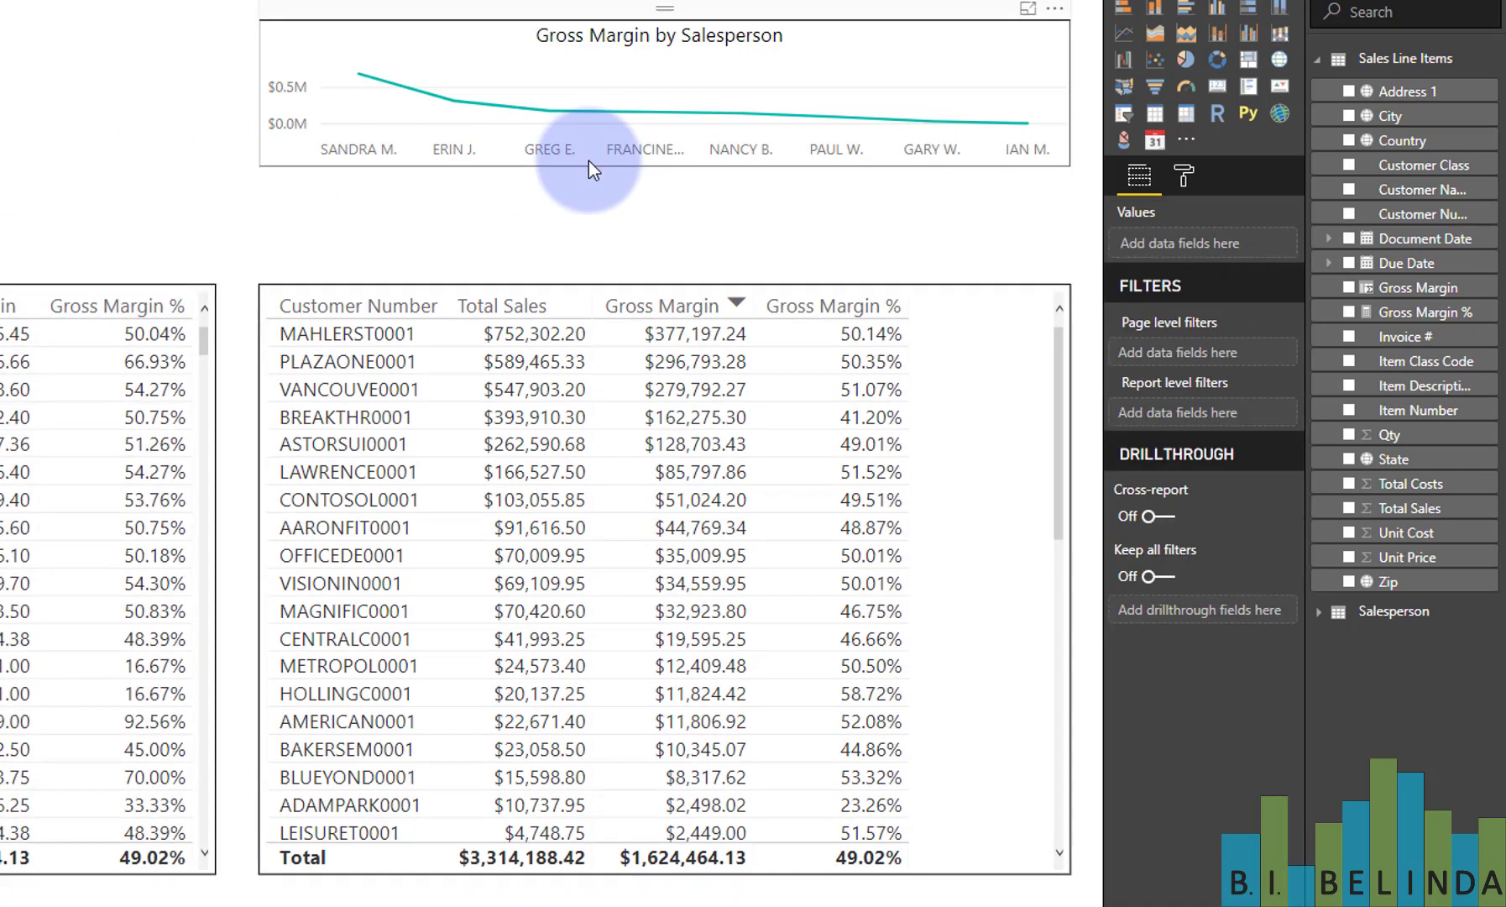
left_click(646, 167)
left_click_drag(662, 210, 653, 258)
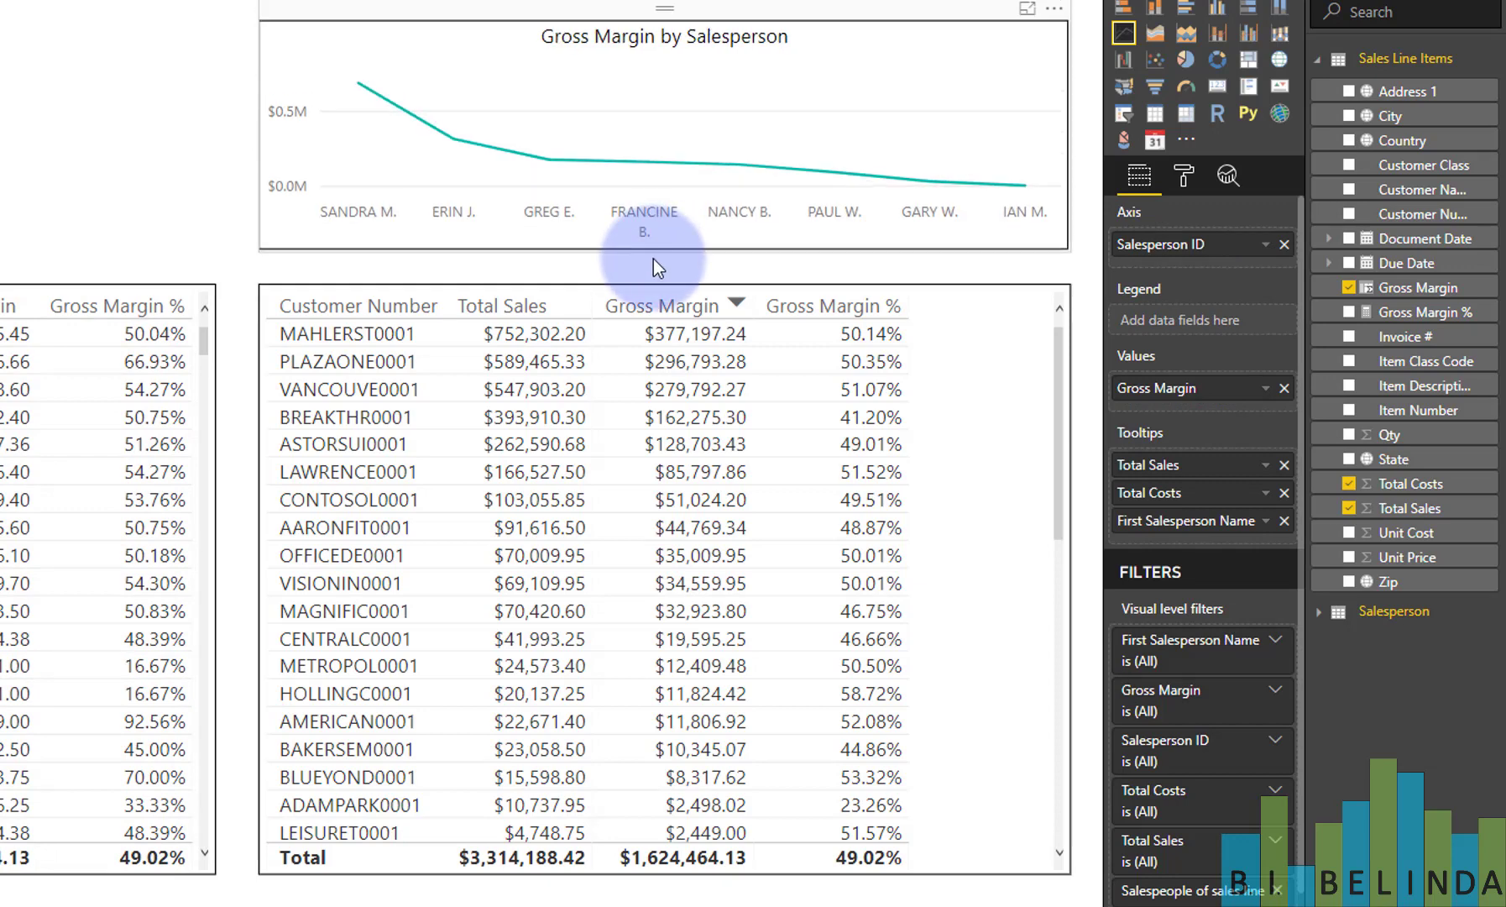
left_click(654, 264)
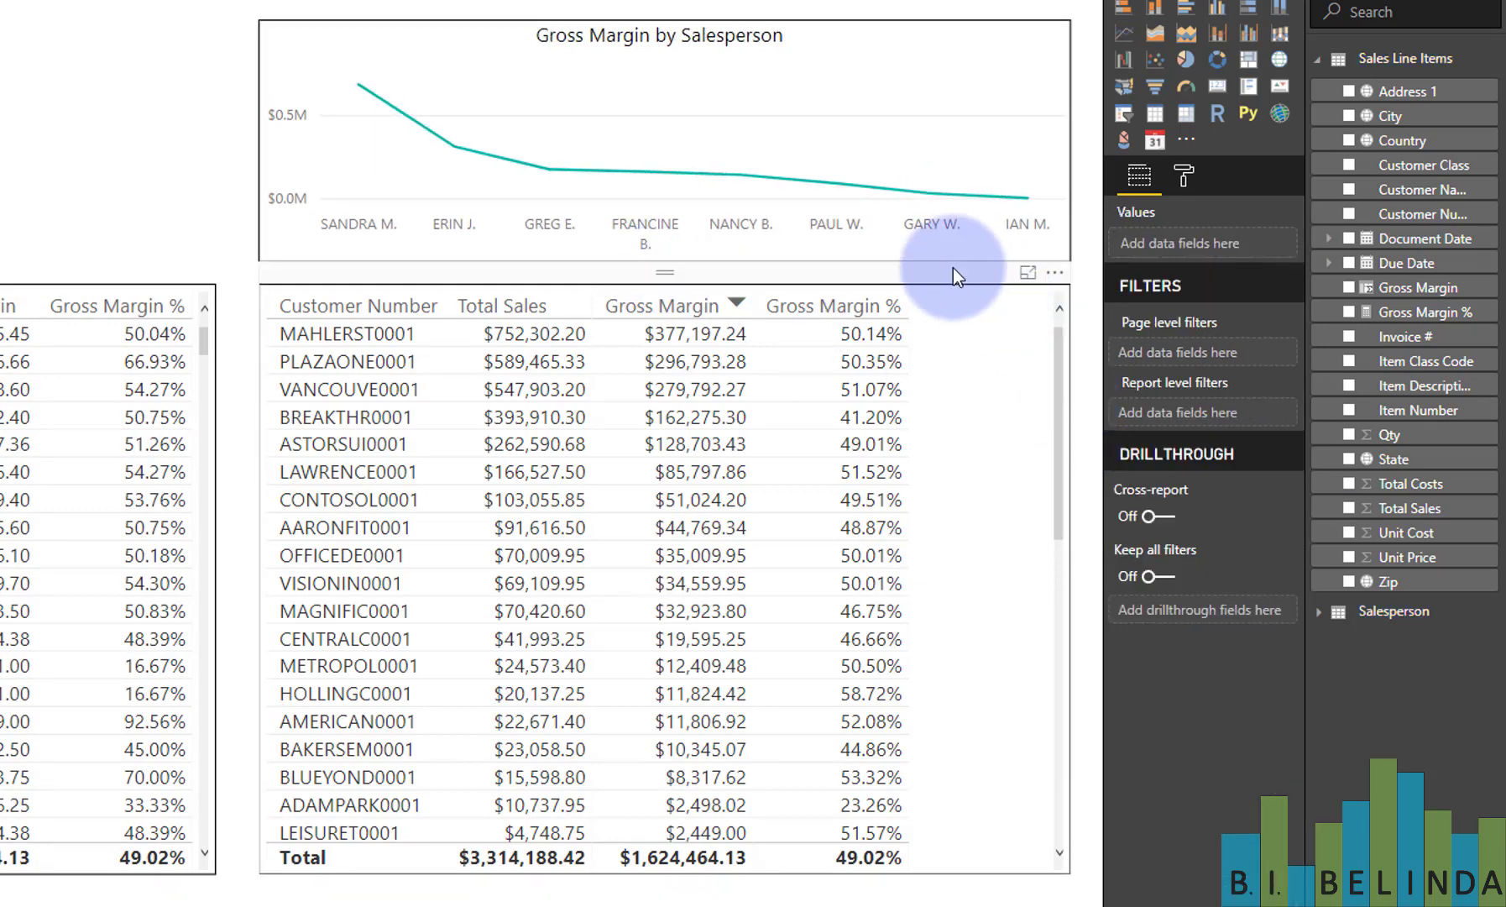
left_click(864, 7)
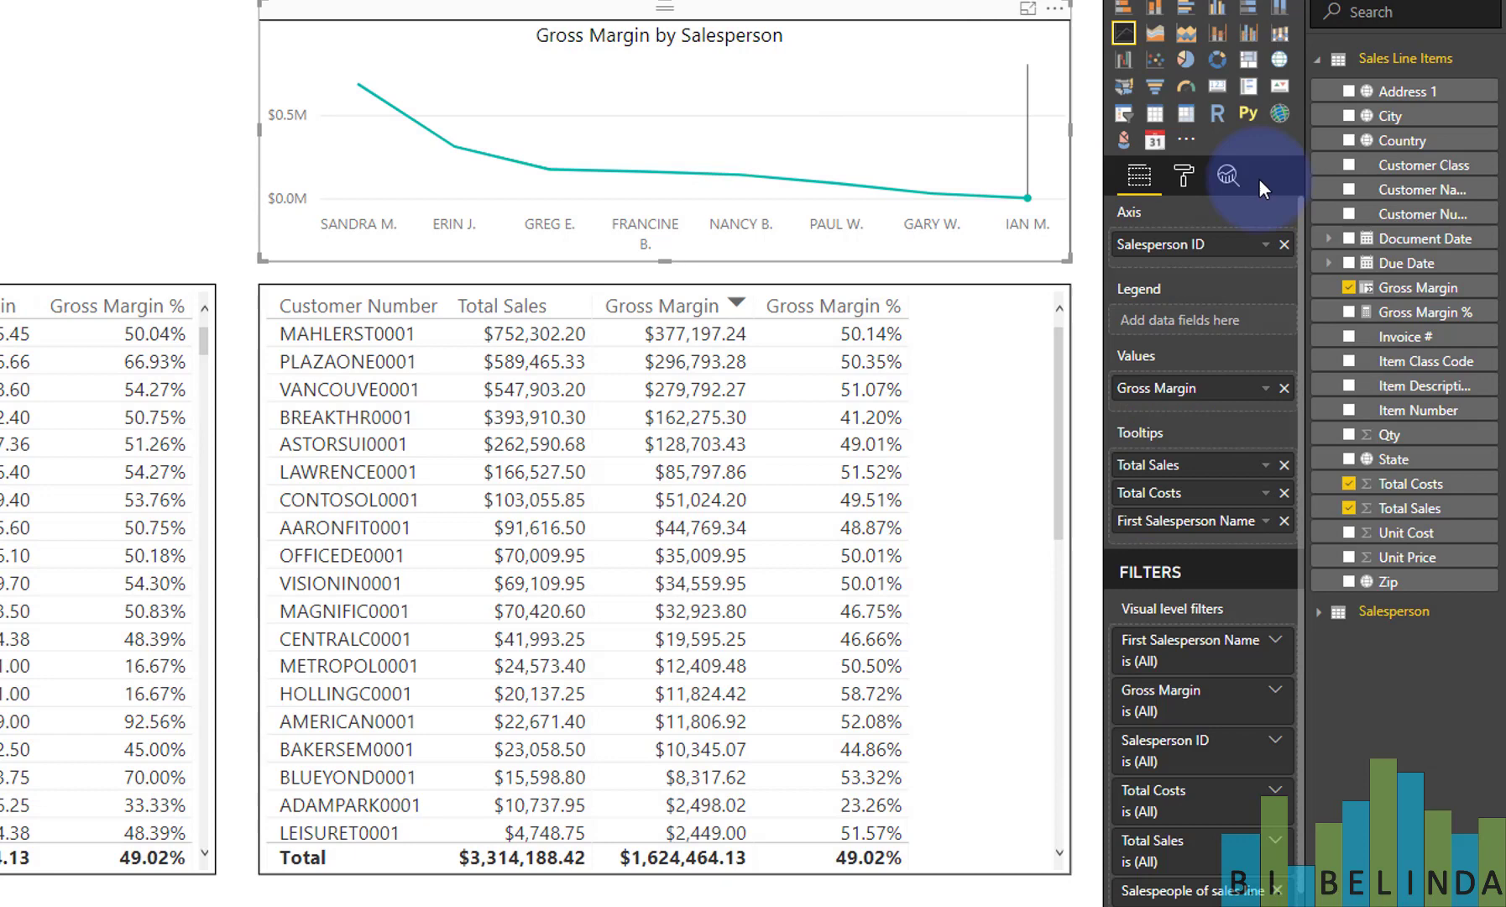
left_click(1184, 174)
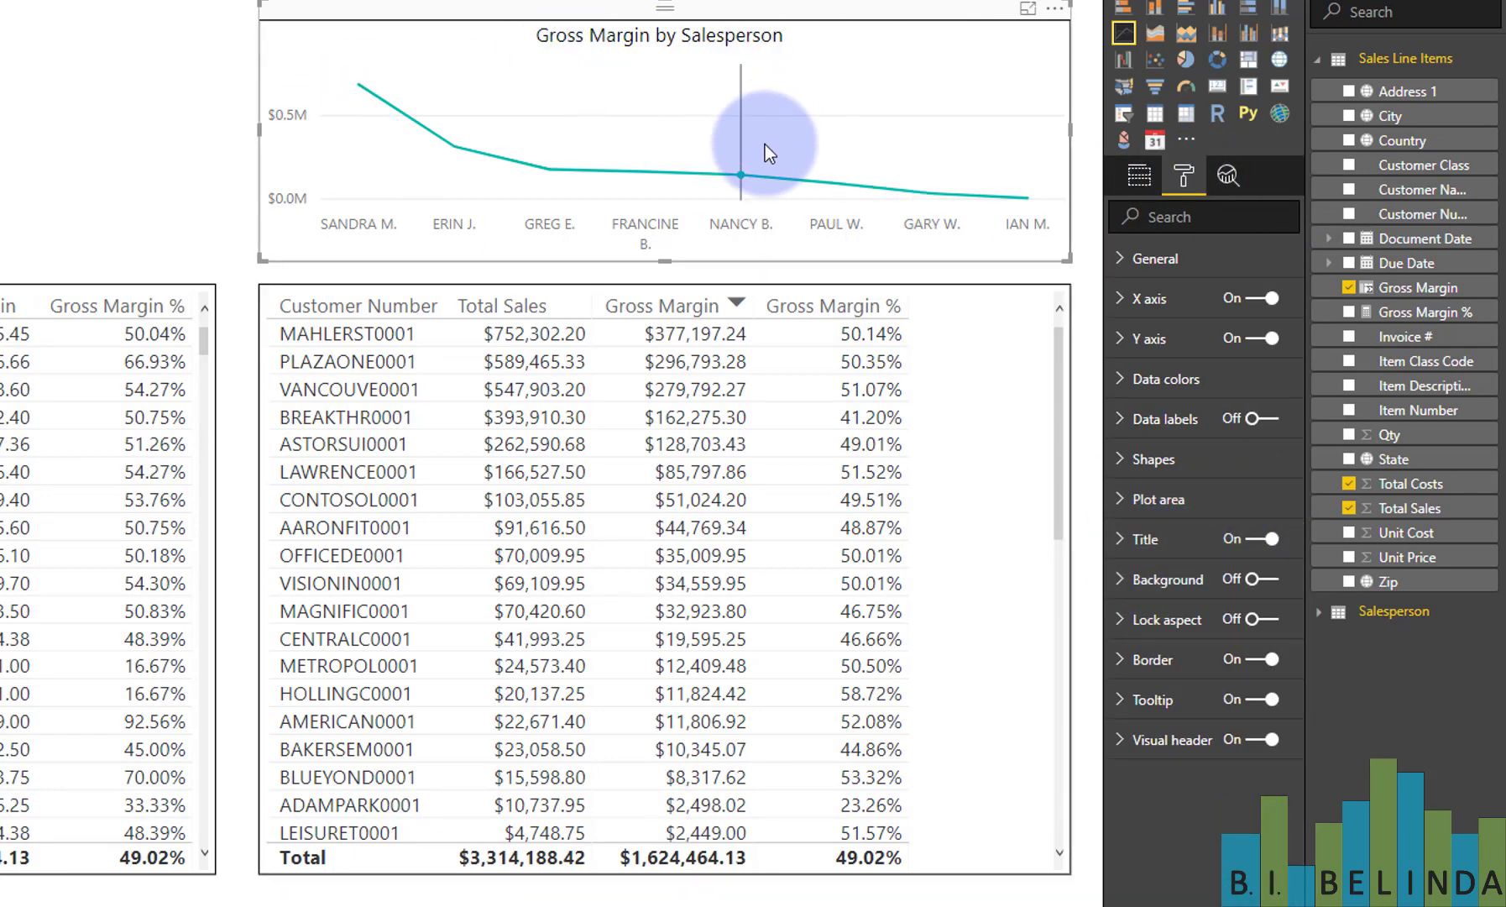
Step: Set the chart title's background colour to light teal
left_click(1126, 554)
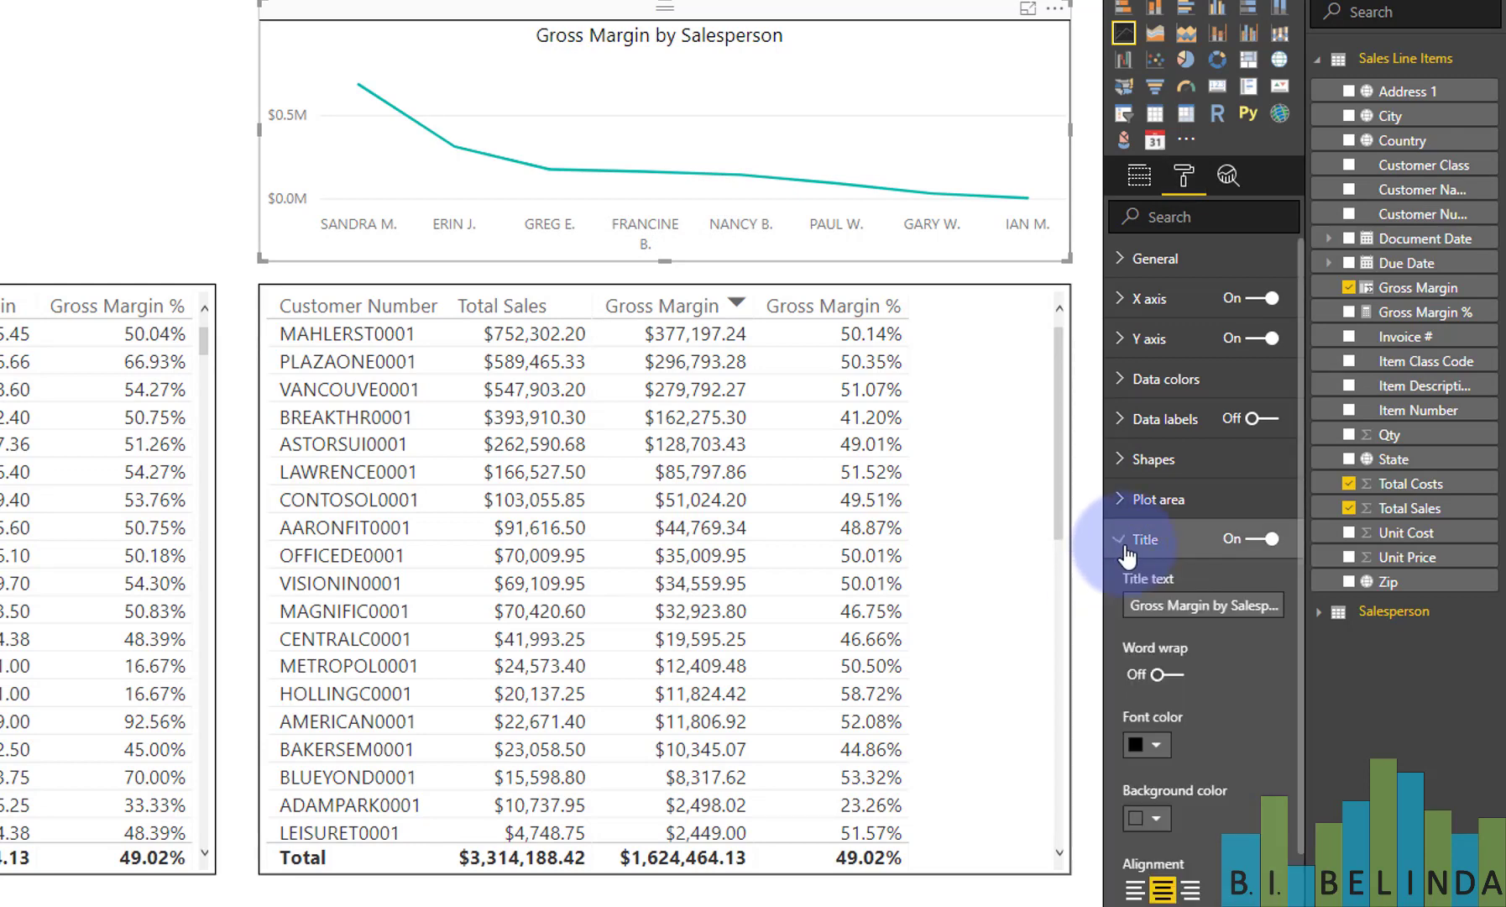
scroll(1168, 798, "down", 1)
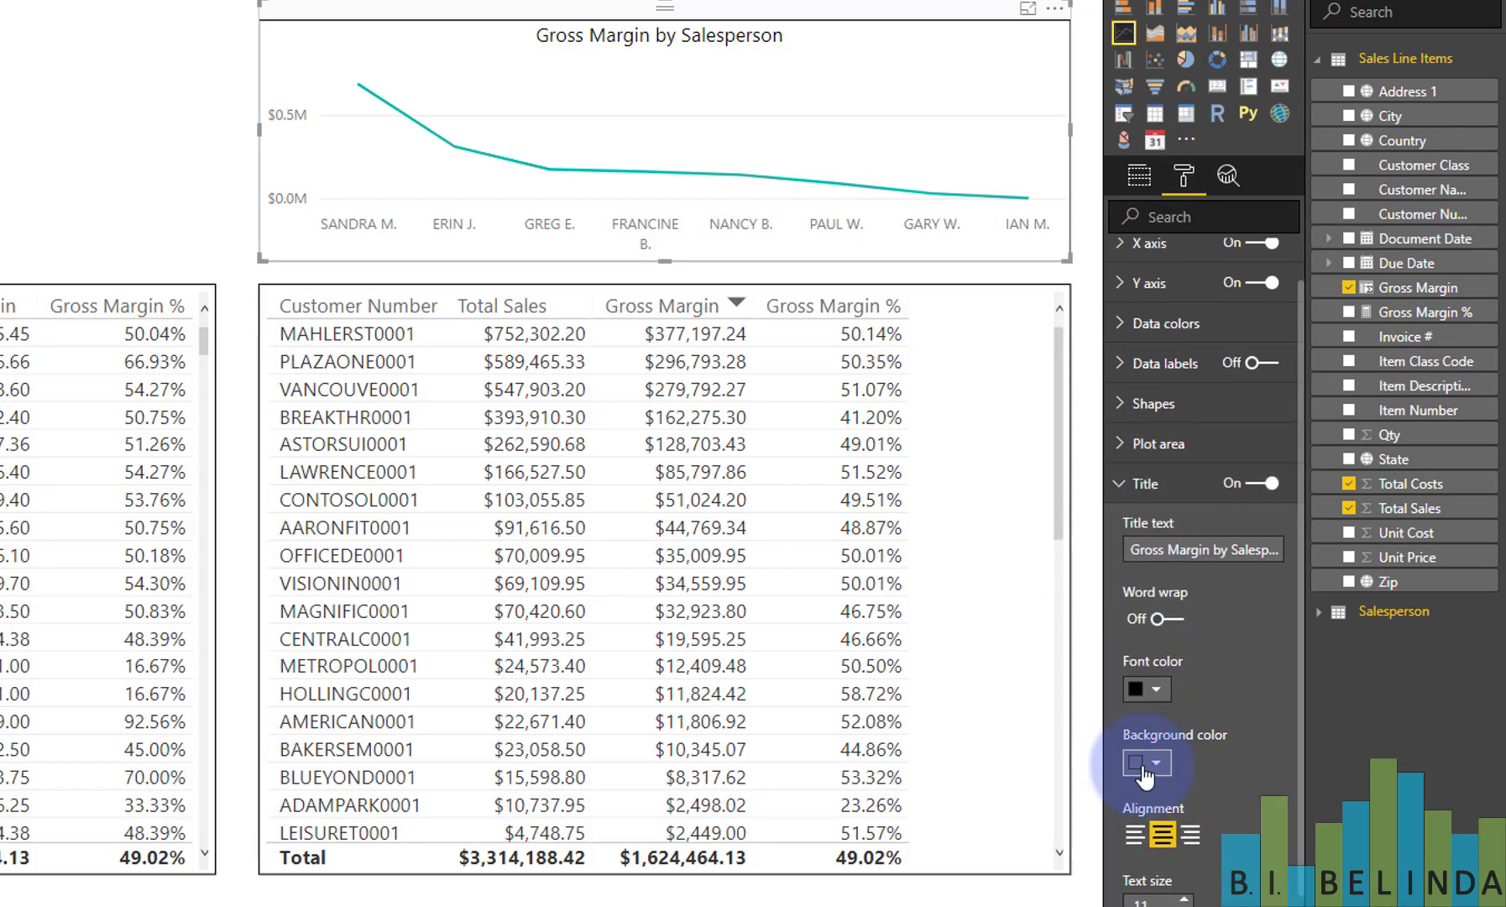
left_click(1133, 764)
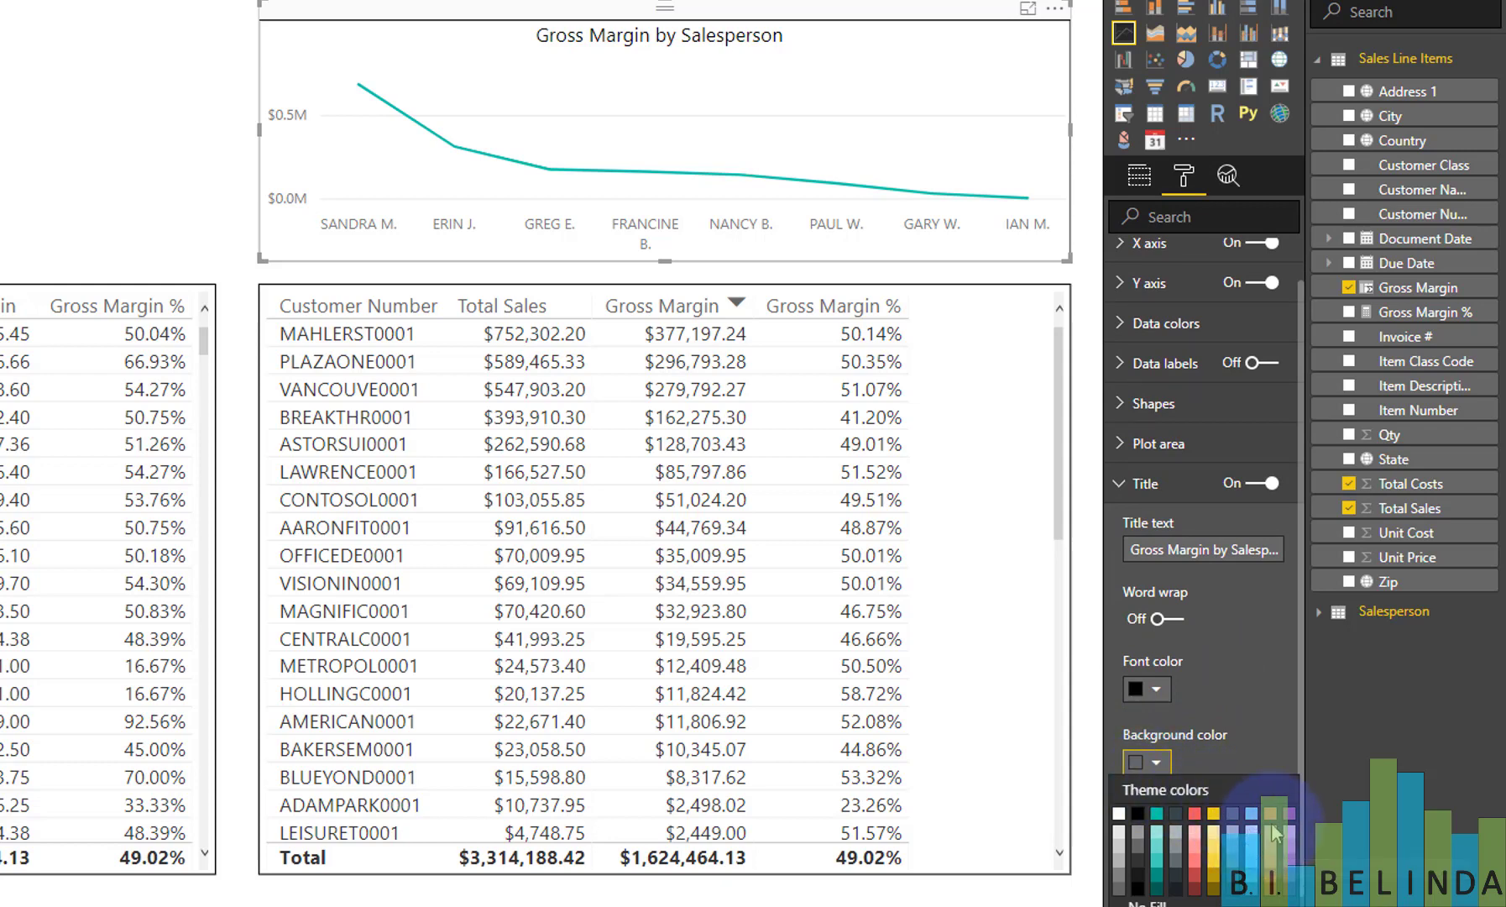
left_click(1159, 833)
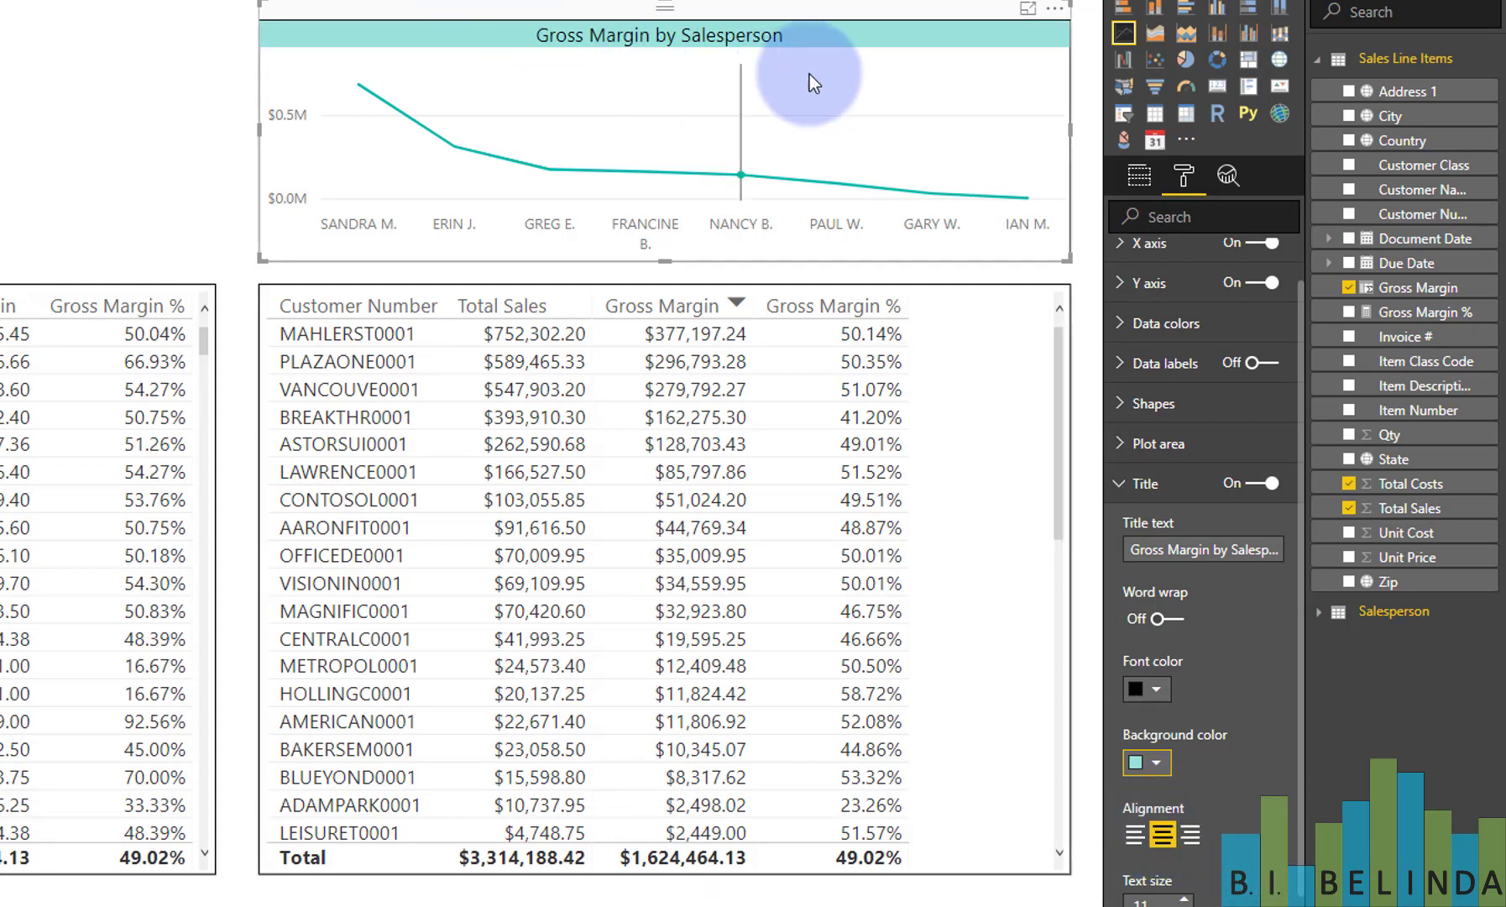
left_click(148, 12)
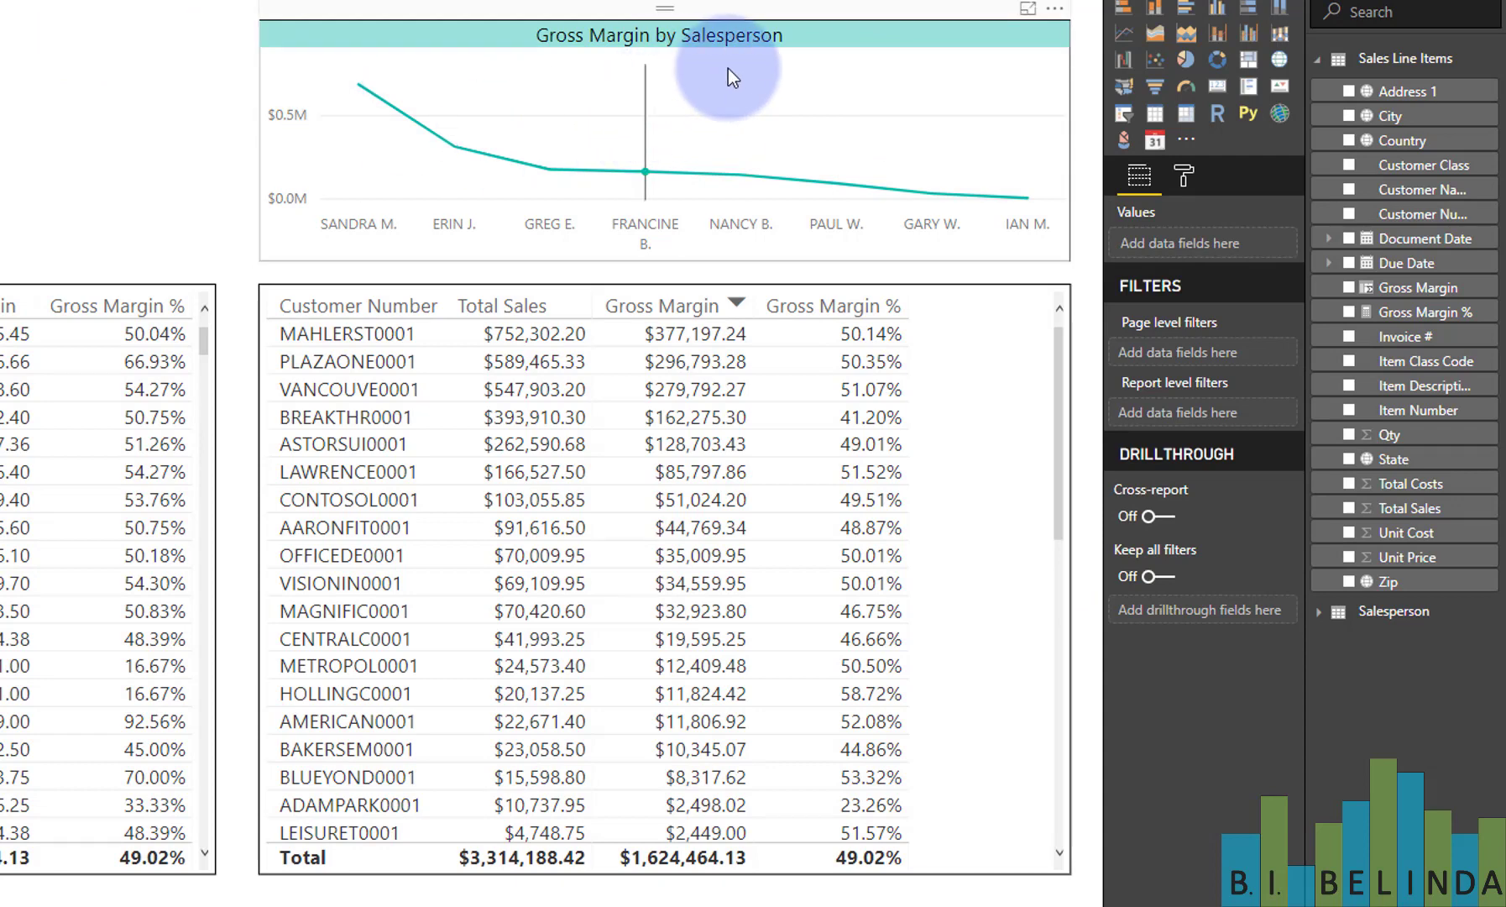
mouse_move(442, 148)
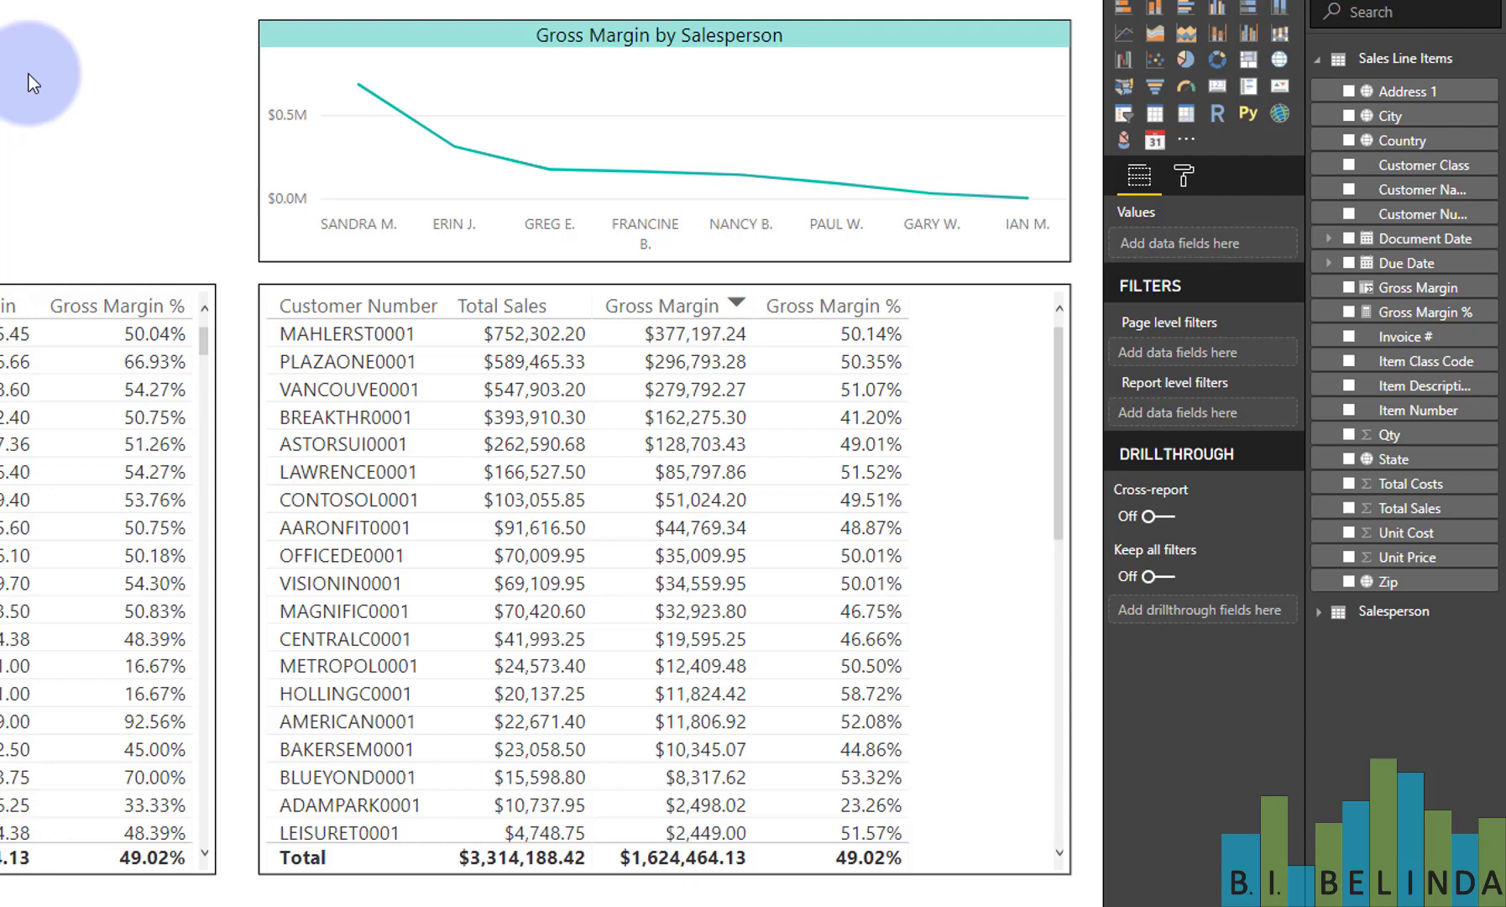
Step: Try dashed and dotted line styles, keep it solid, and raise stroke width to 3
left_click(906, 6)
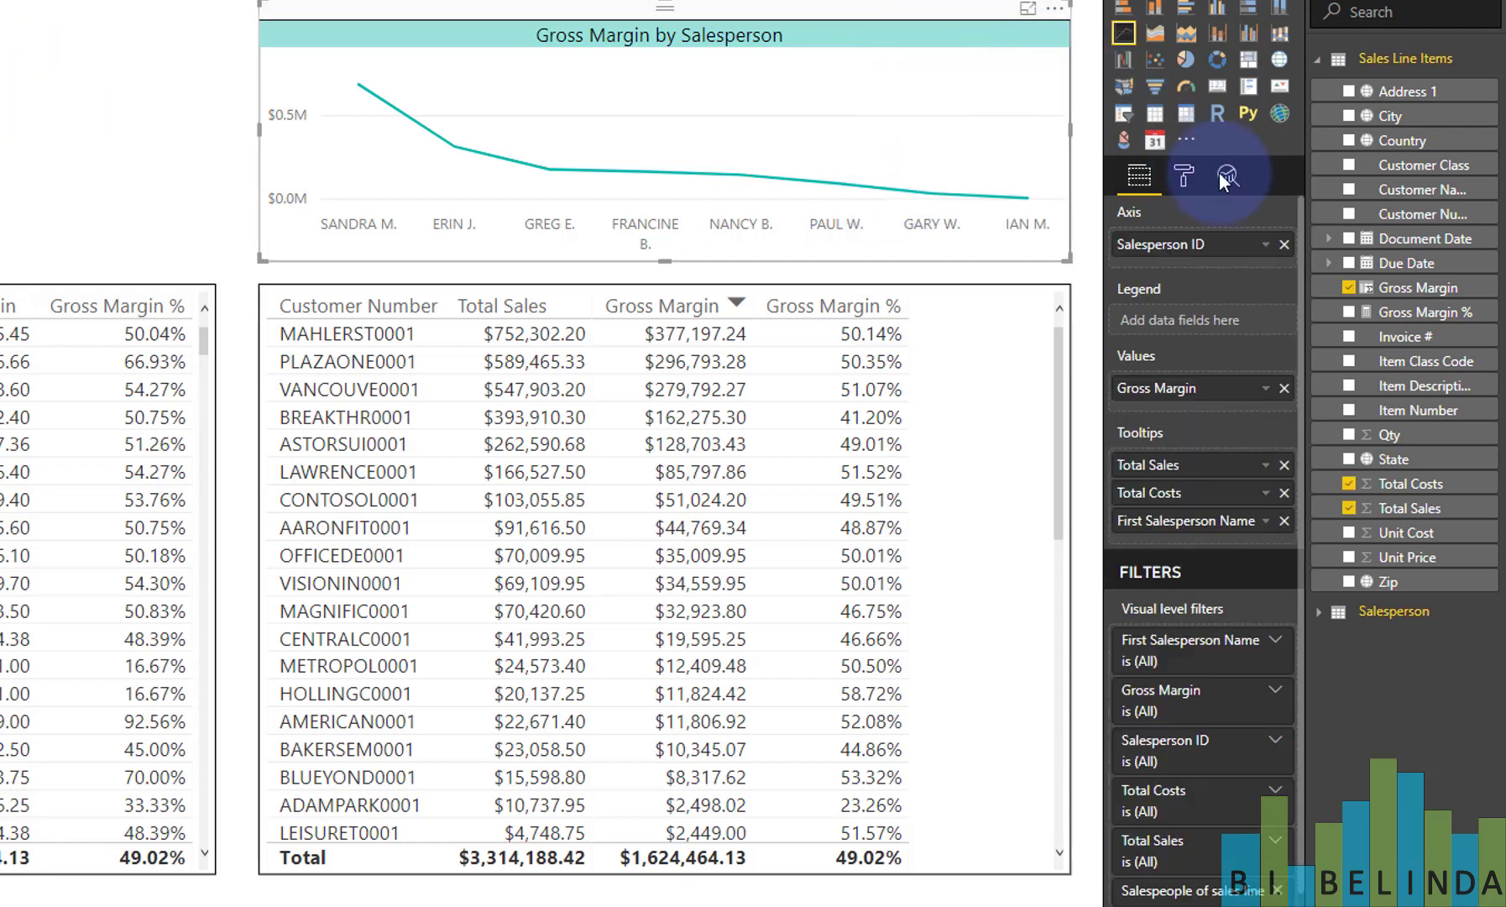
left_click(1182, 173)
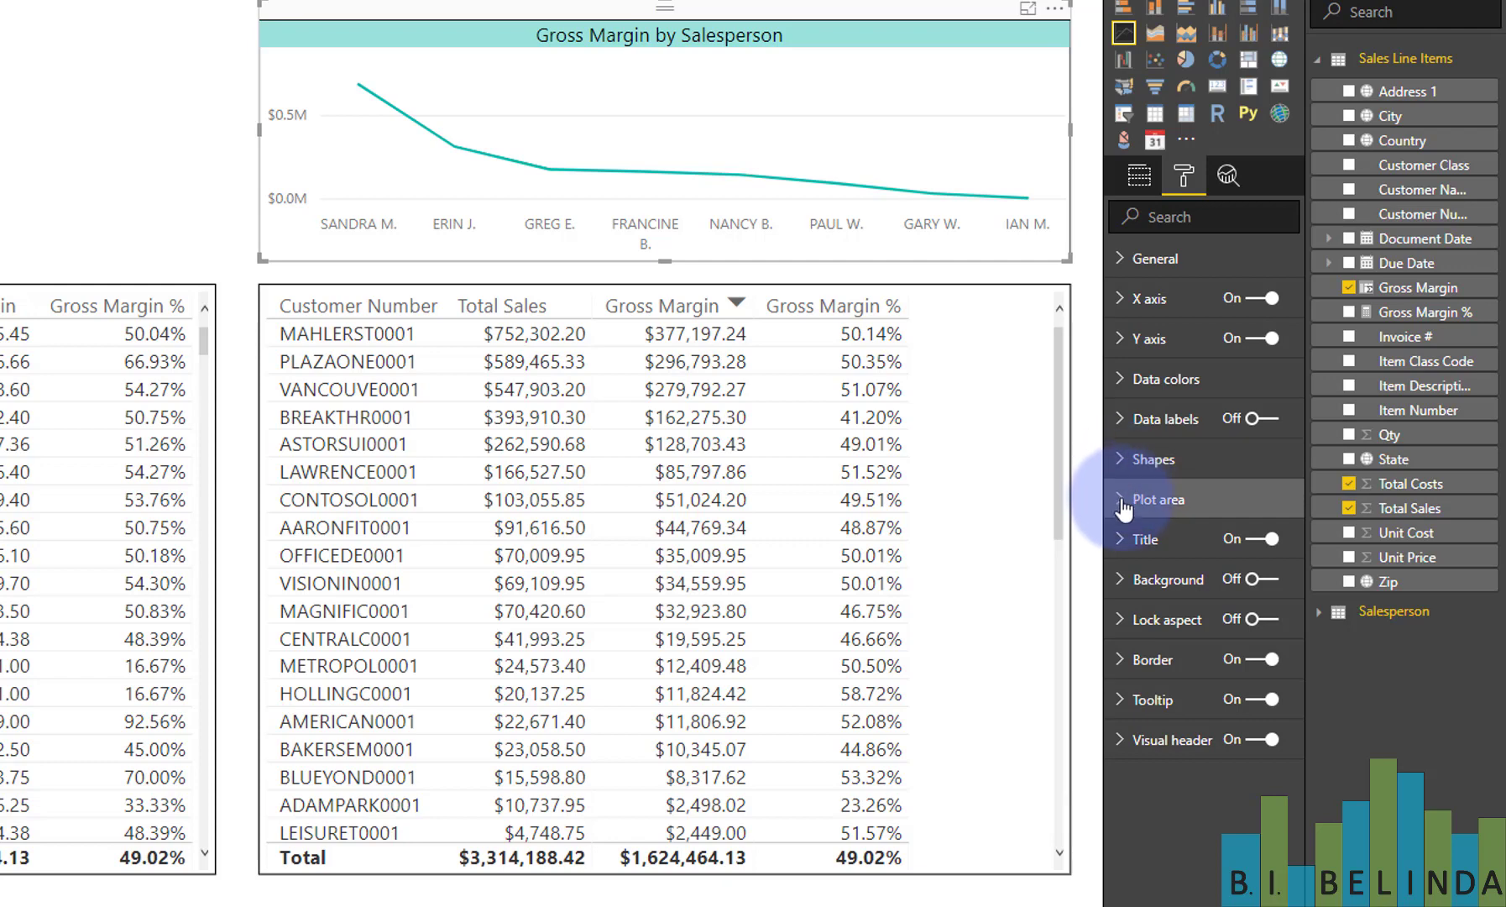
left_click(1122, 459)
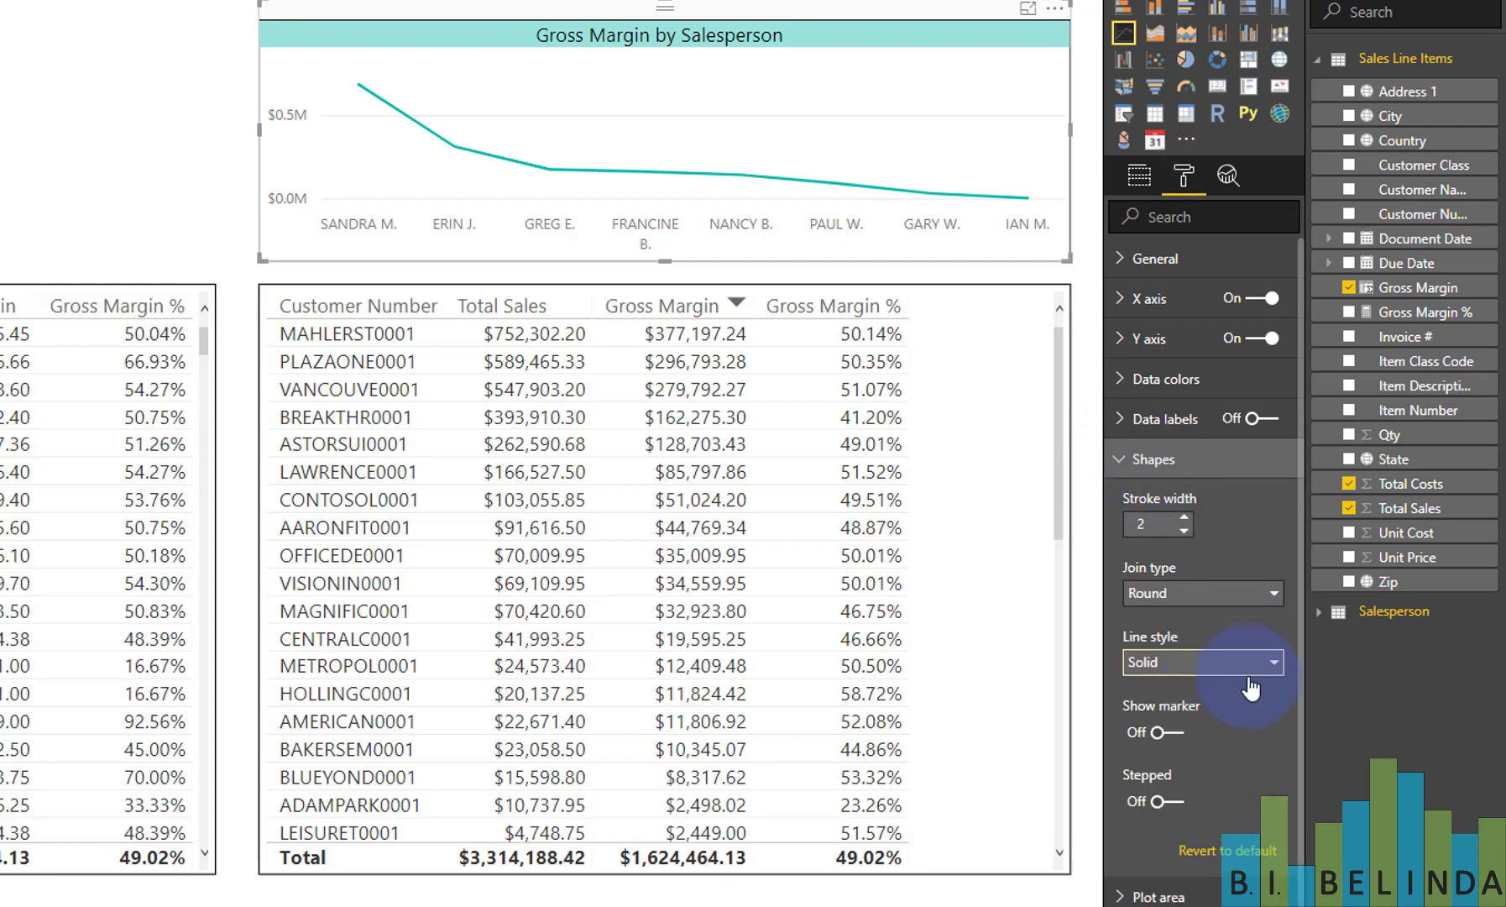
left_click(1215, 672)
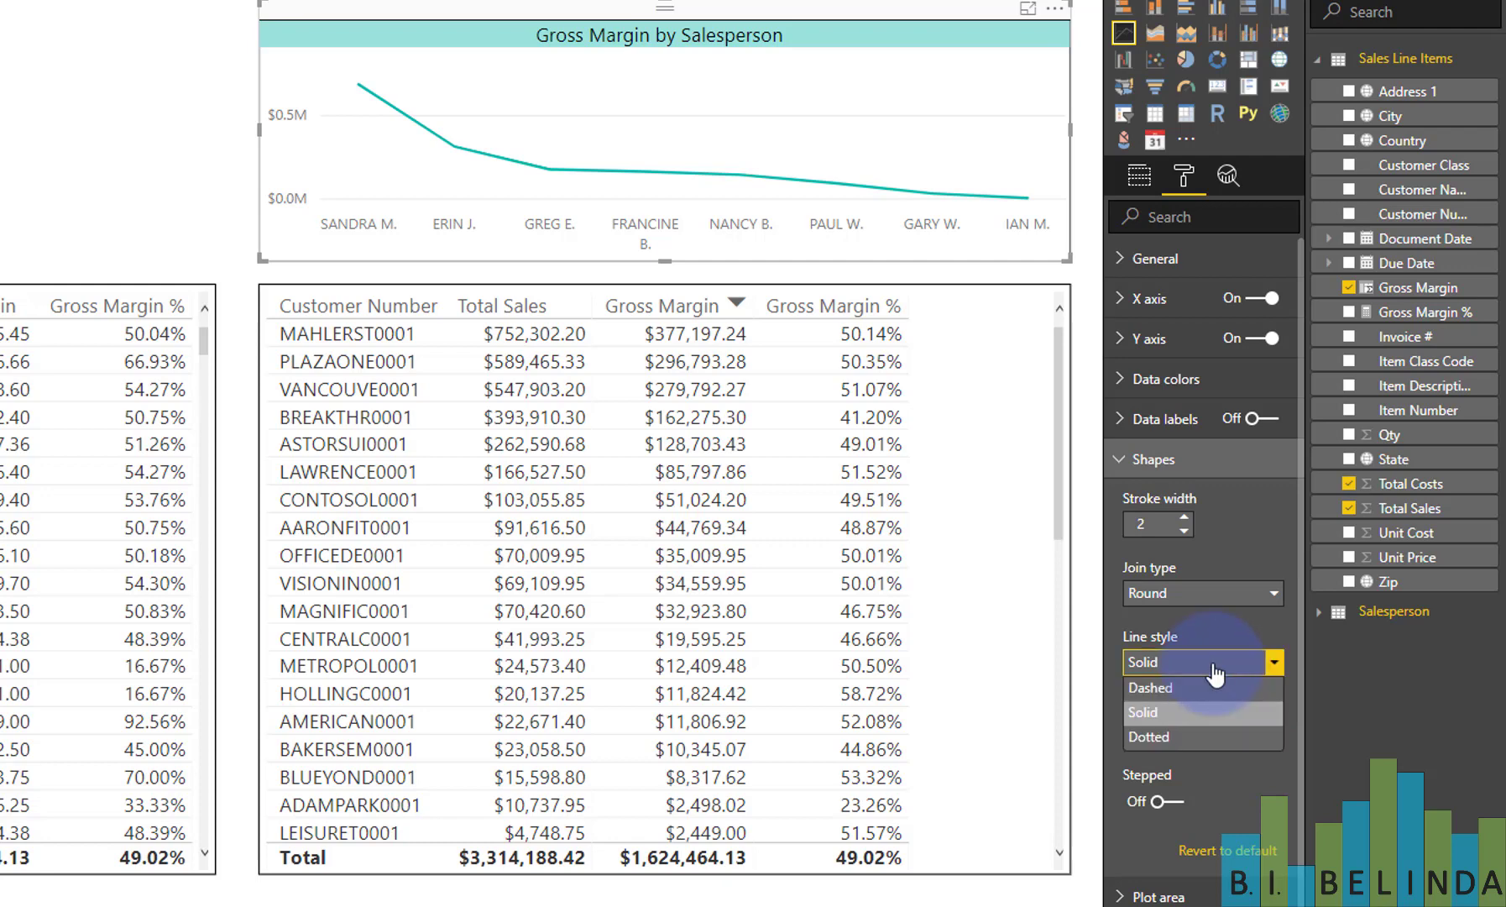
left_click(1201, 710)
left_click(1206, 677)
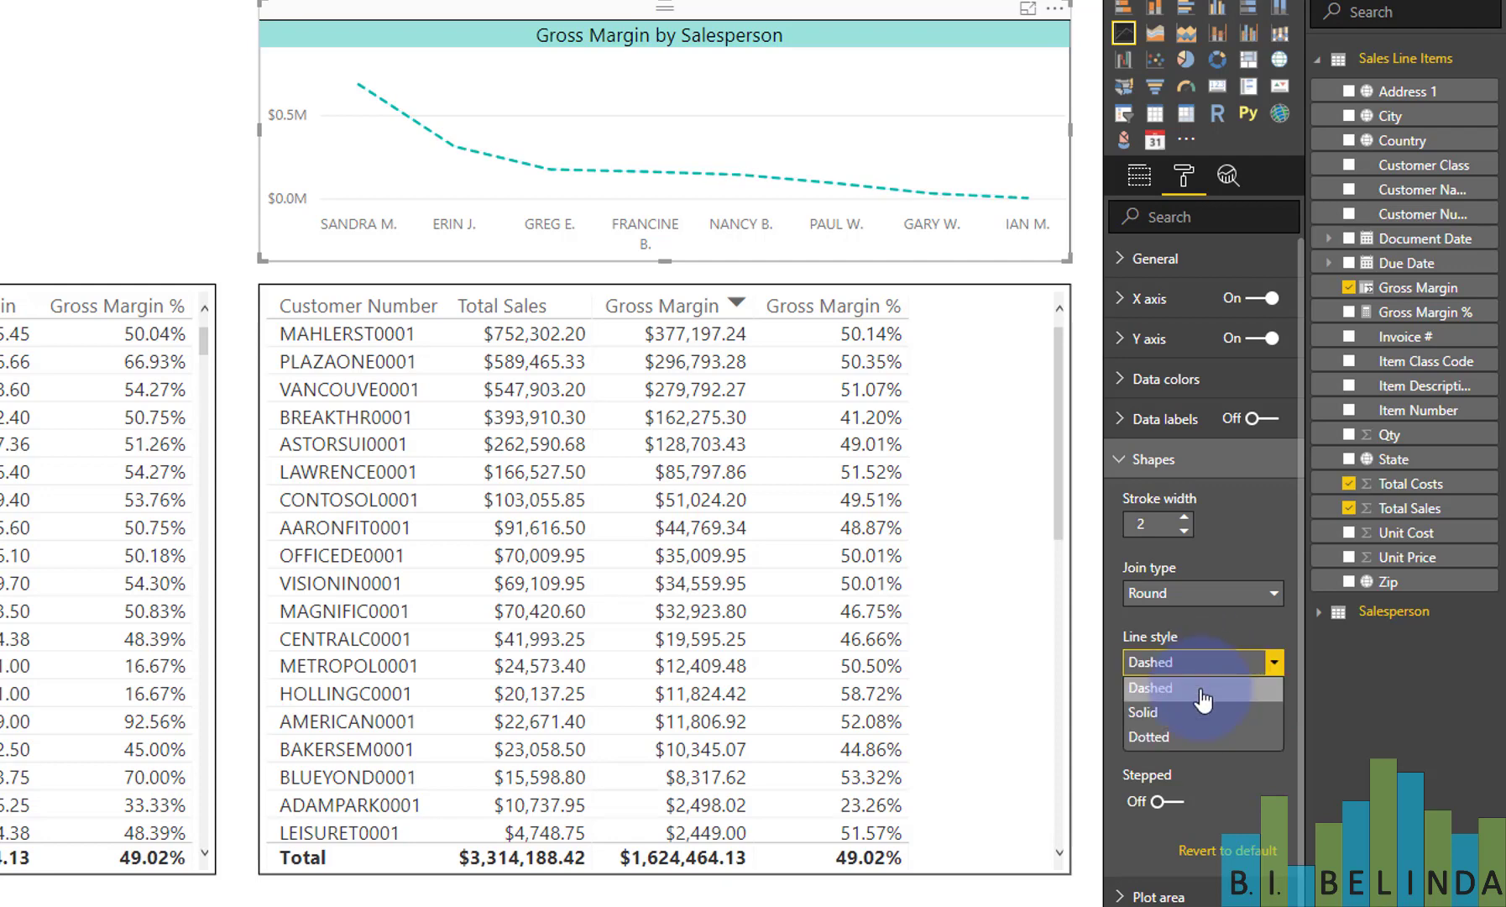
left_click(1191, 738)
left_click(1189, 672)
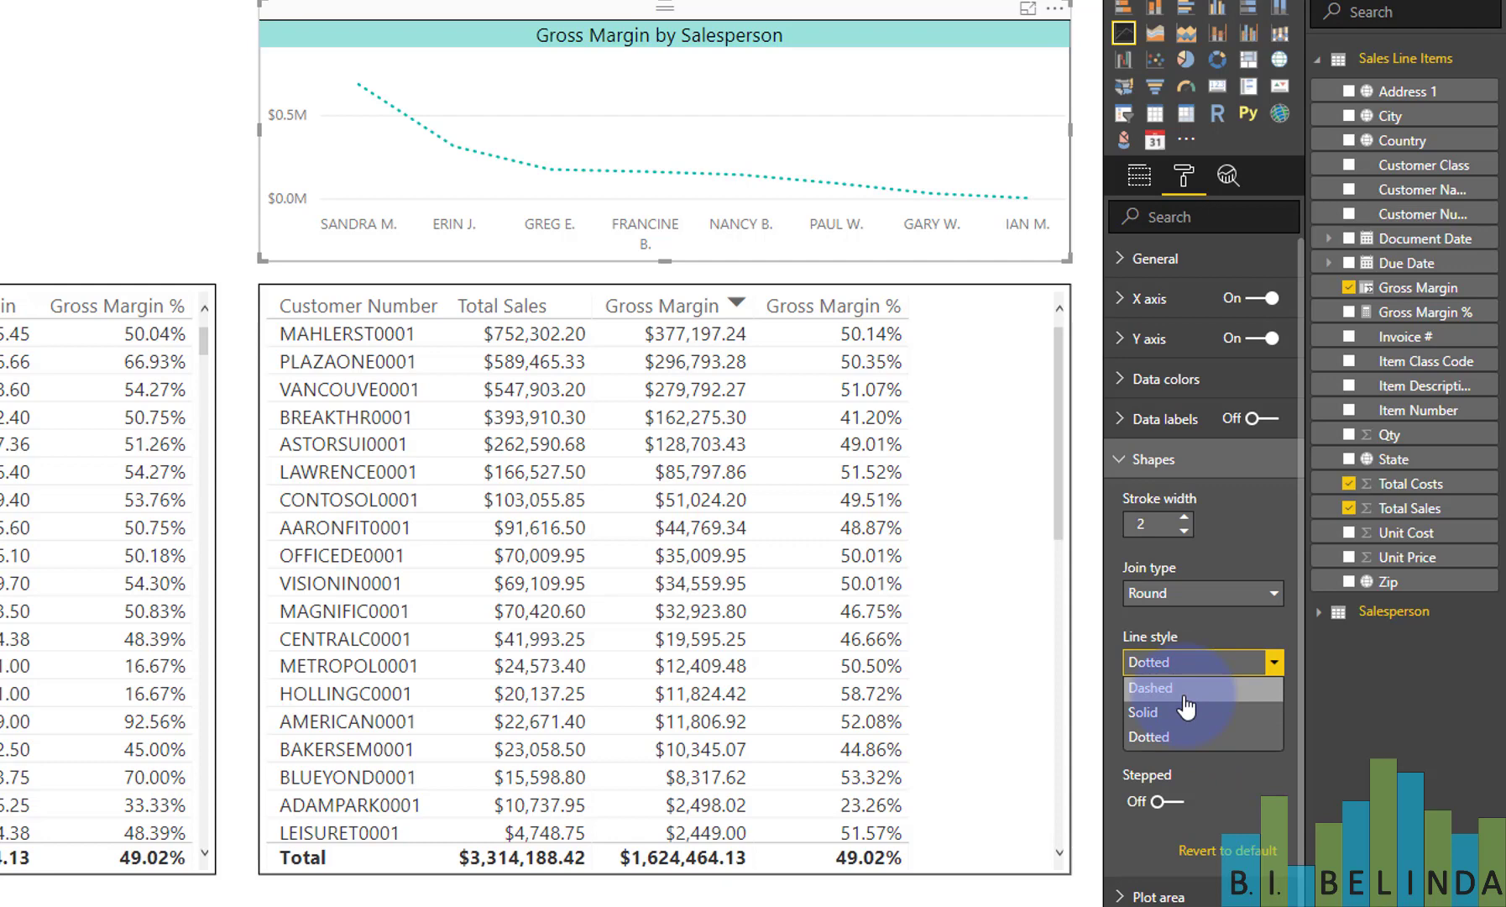
left_click(1180, 683)
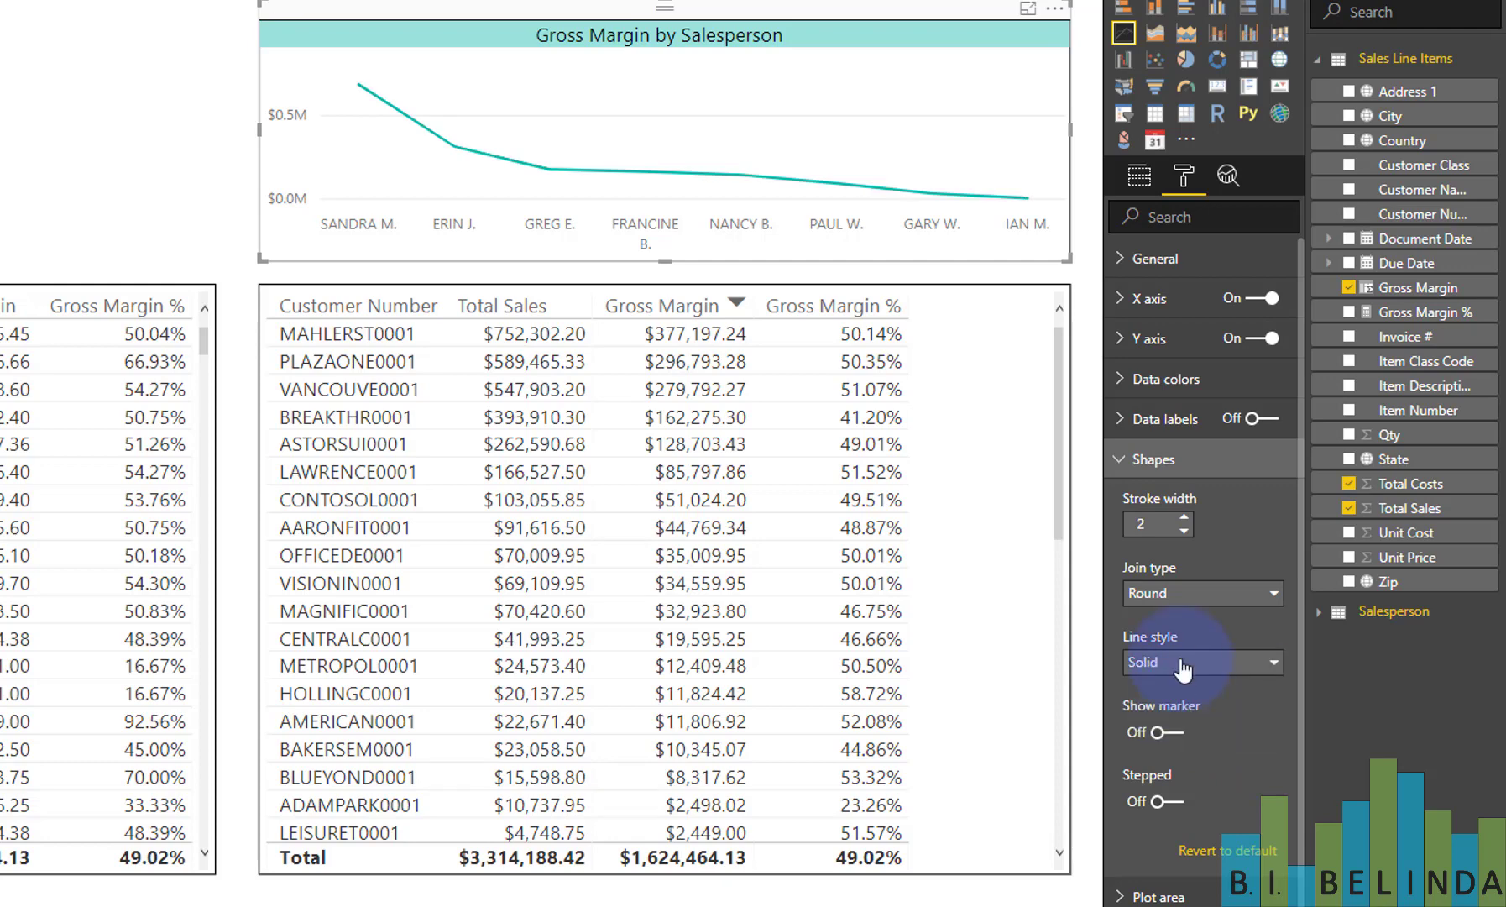
left_click(1183, 519)
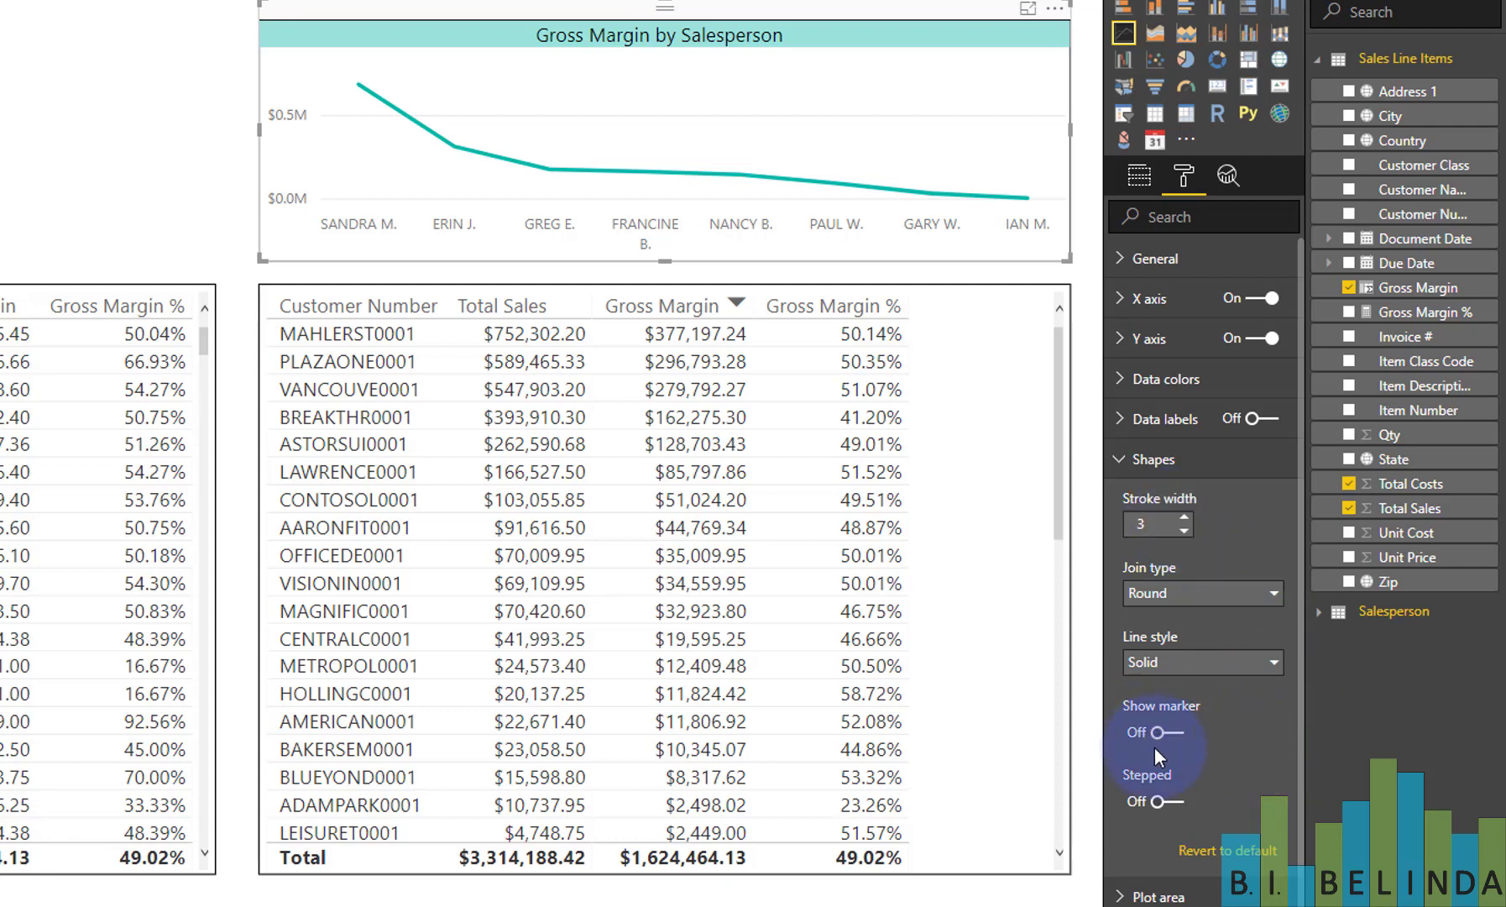
Step: Turn on markers, try X and triangle shapes, then settle on squares at size 5
scroll(1155, 747, "down", 2)
left_click(1176, 627)
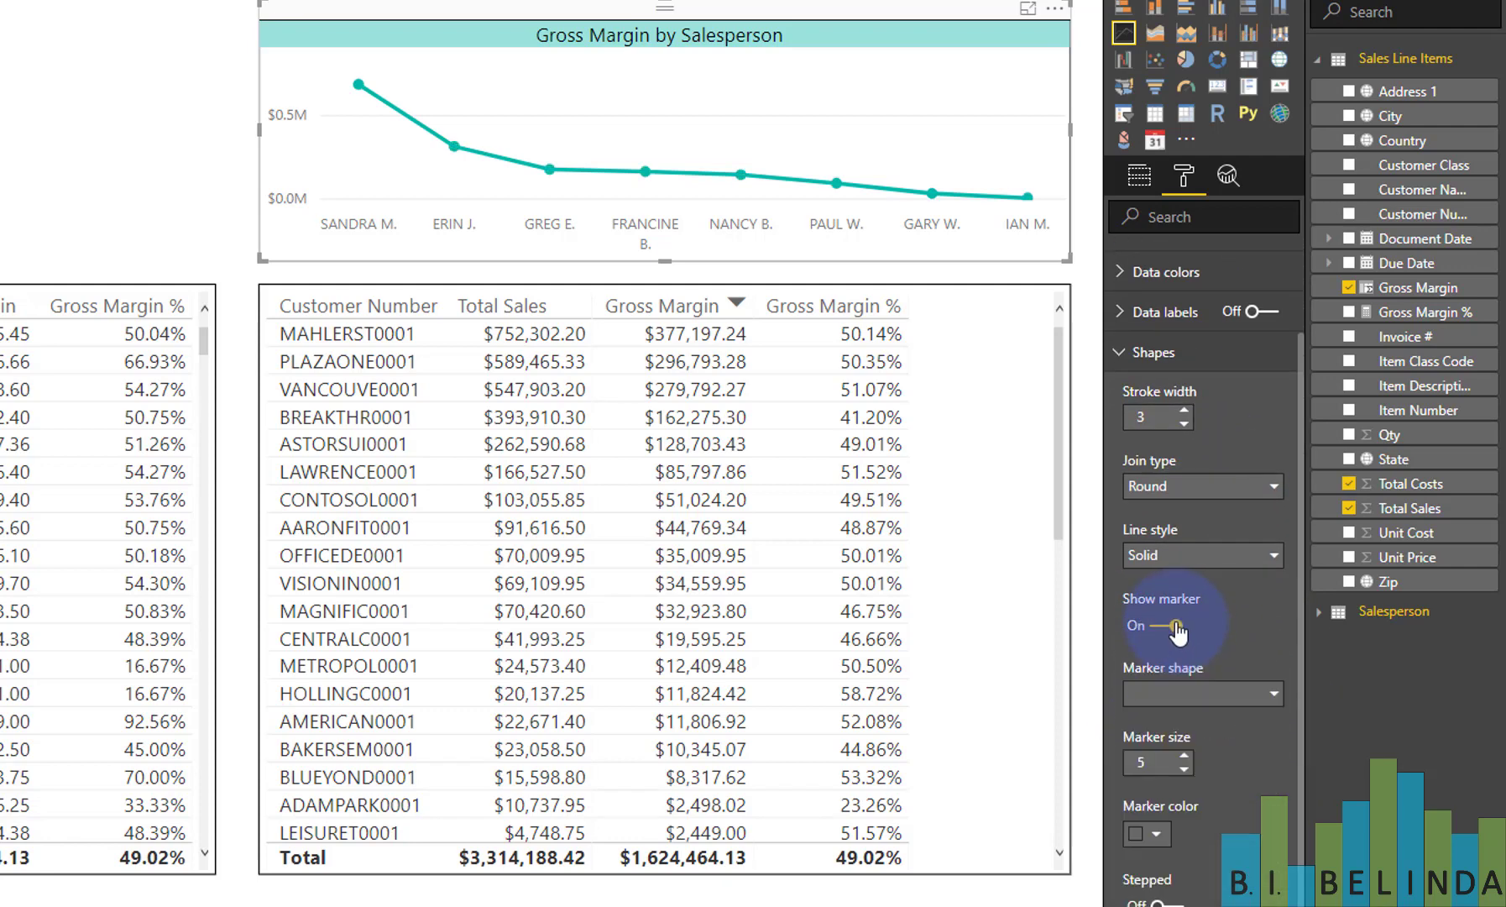
left_click(1272, 694)
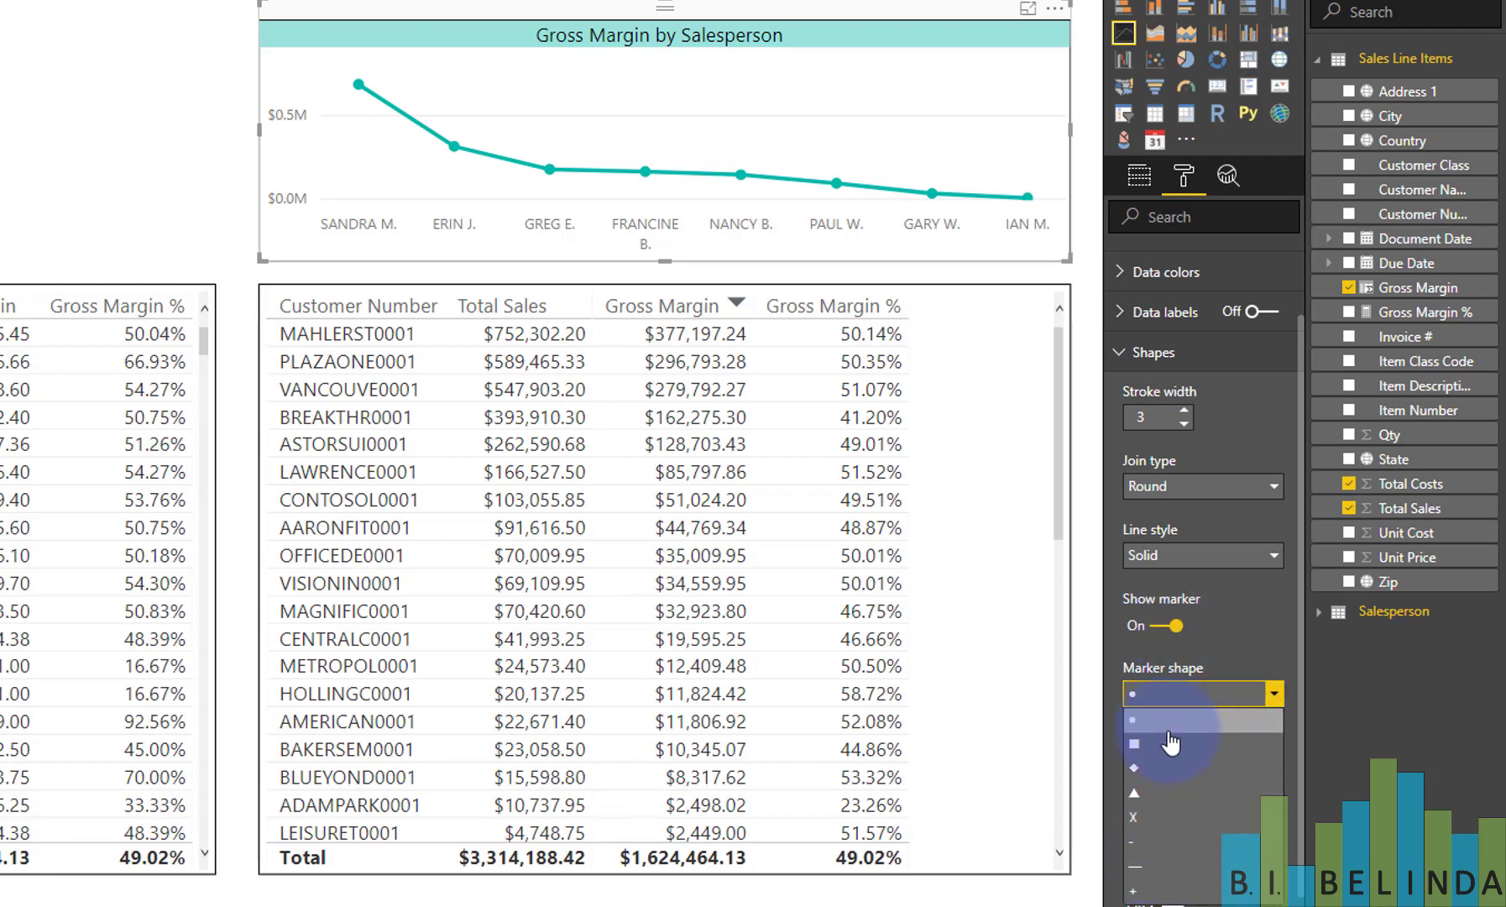
left_click(1136, 817)
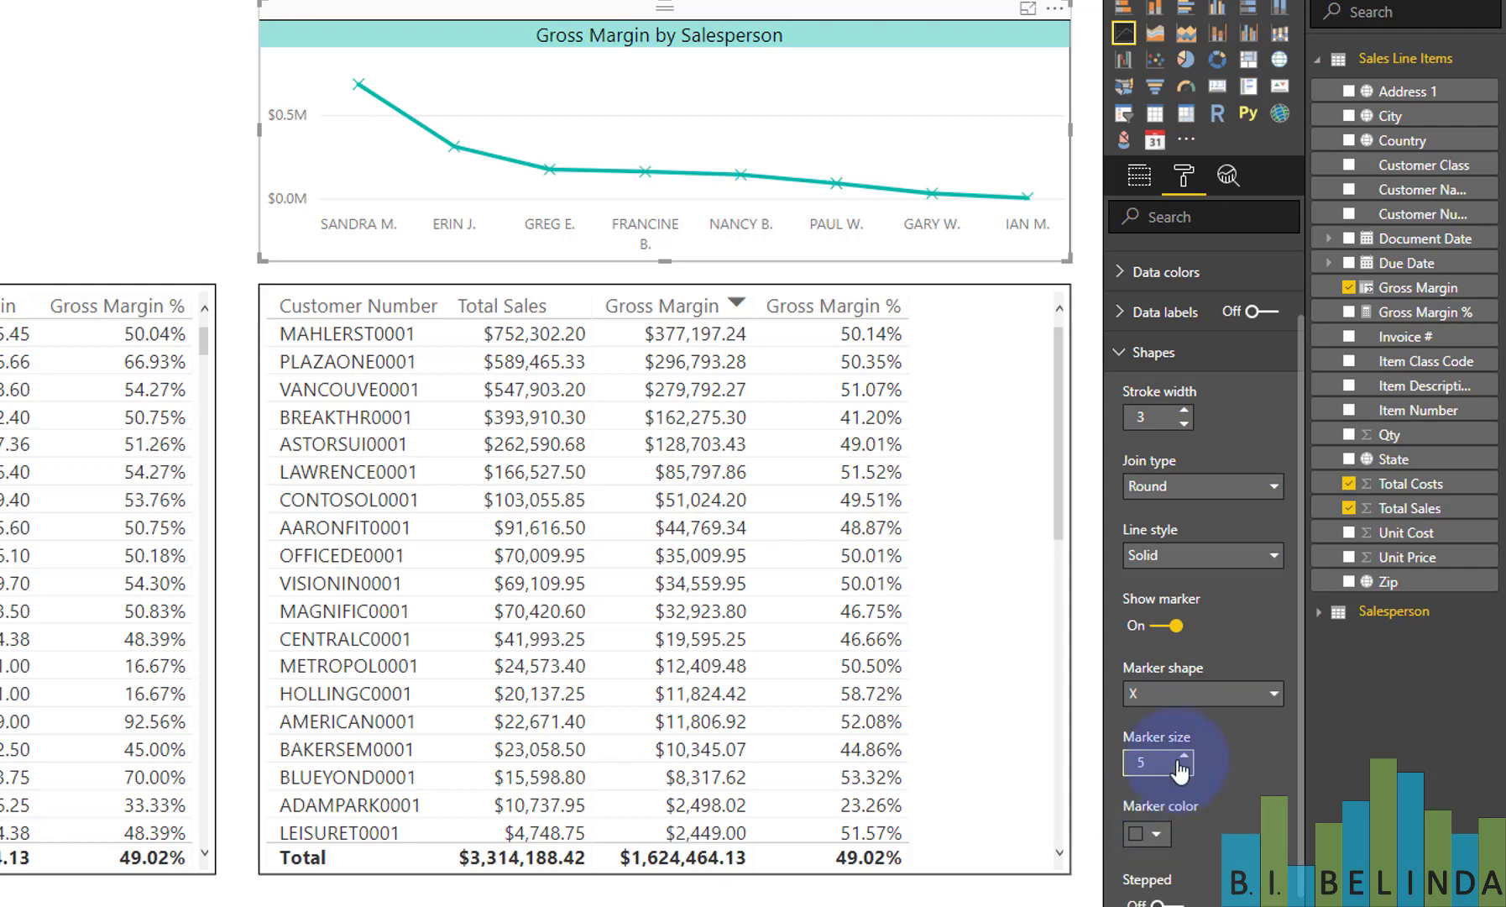
left_click(1189, 694)
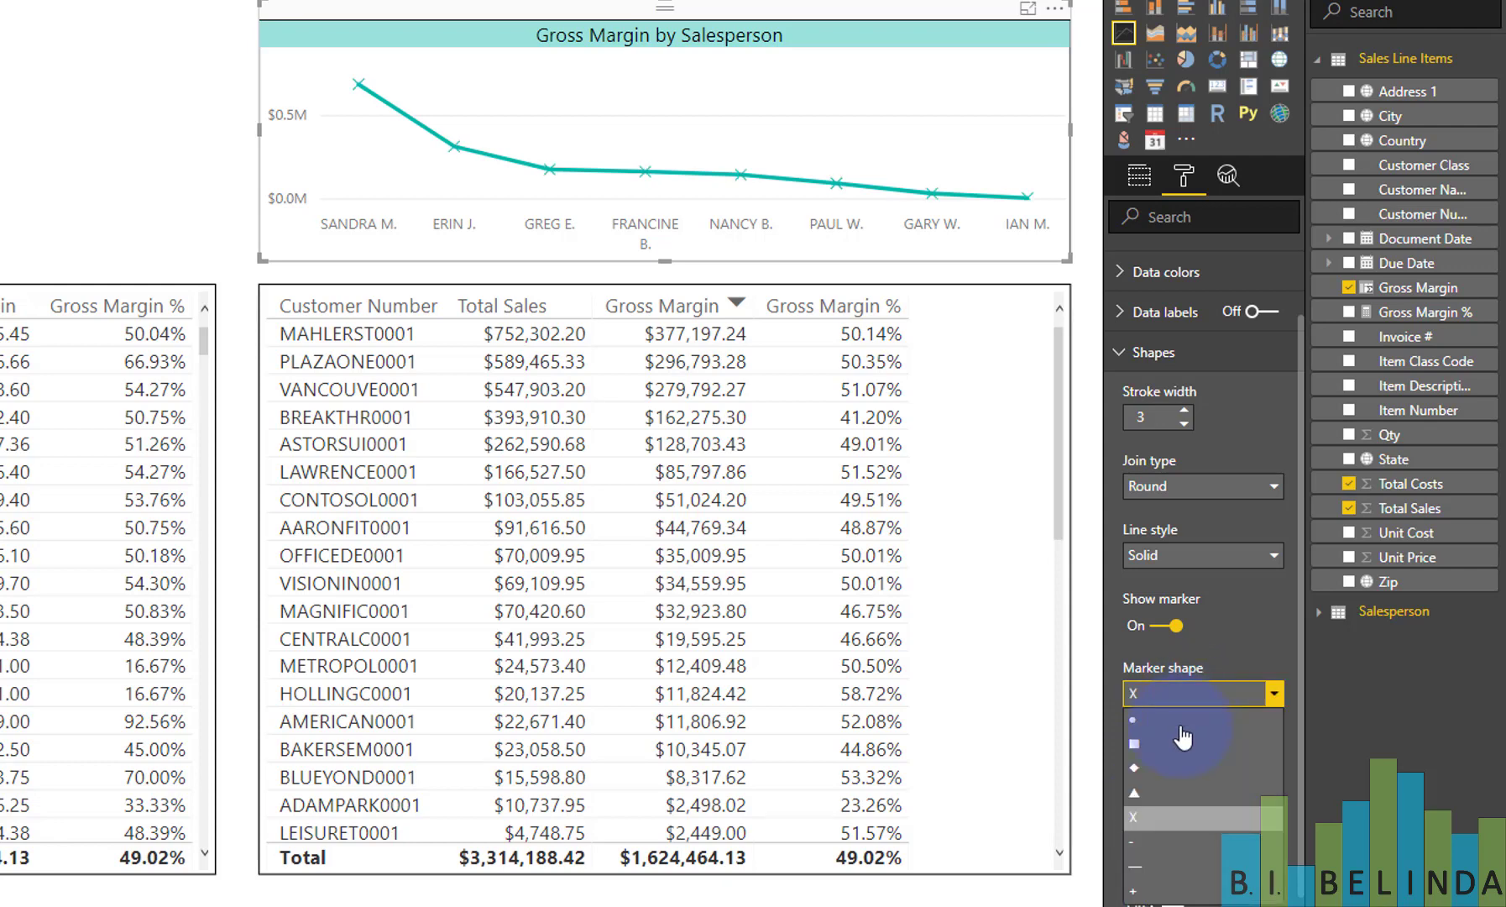
left_click(1163, 793)
left_click(1180, 695)
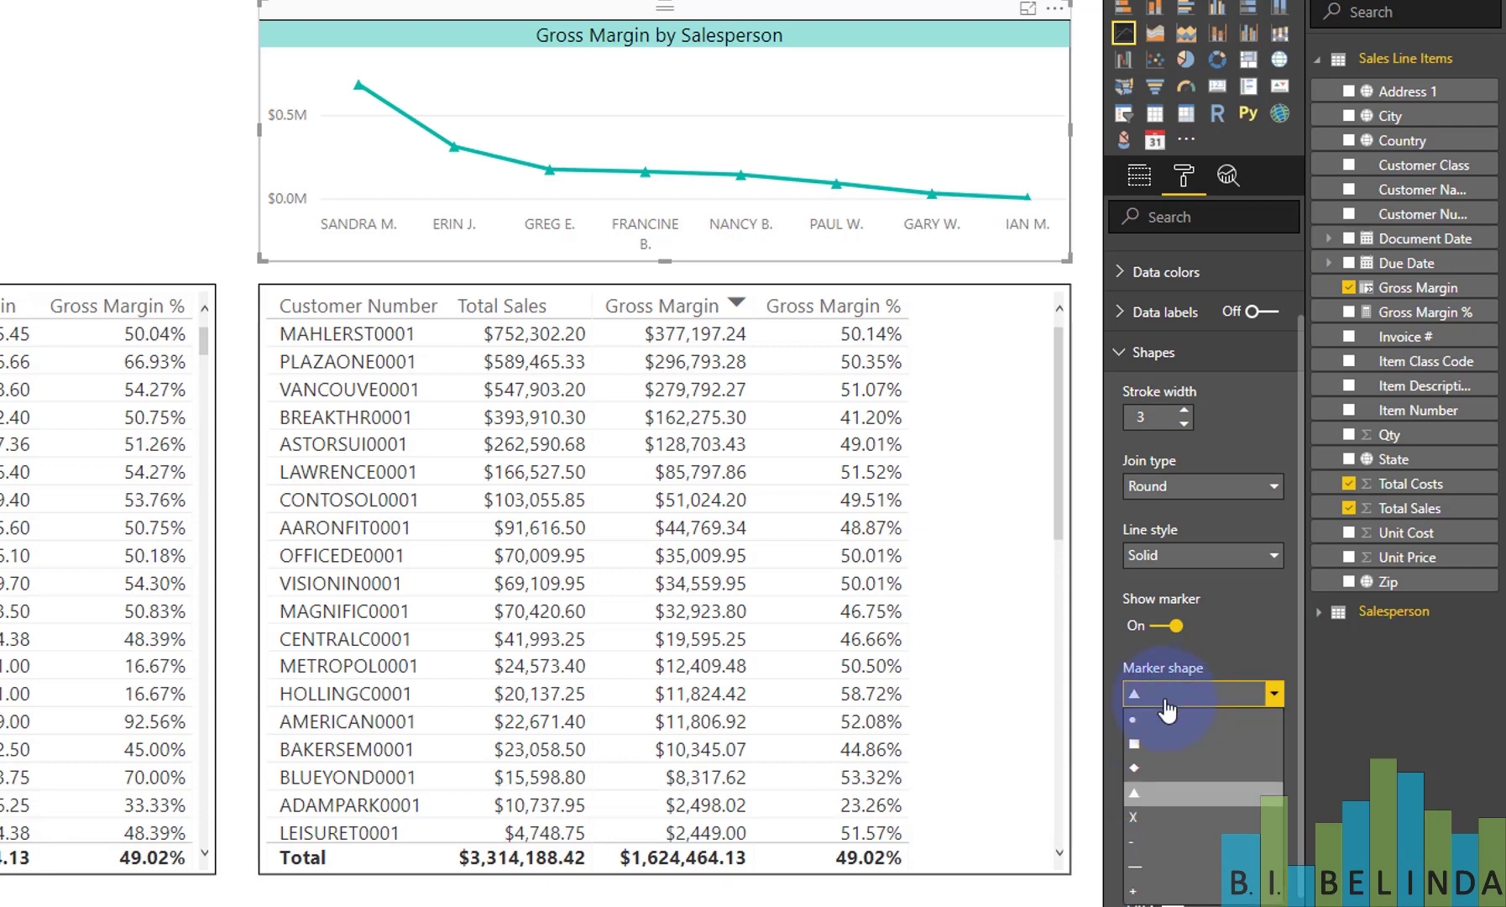
left_click(1150, 760)
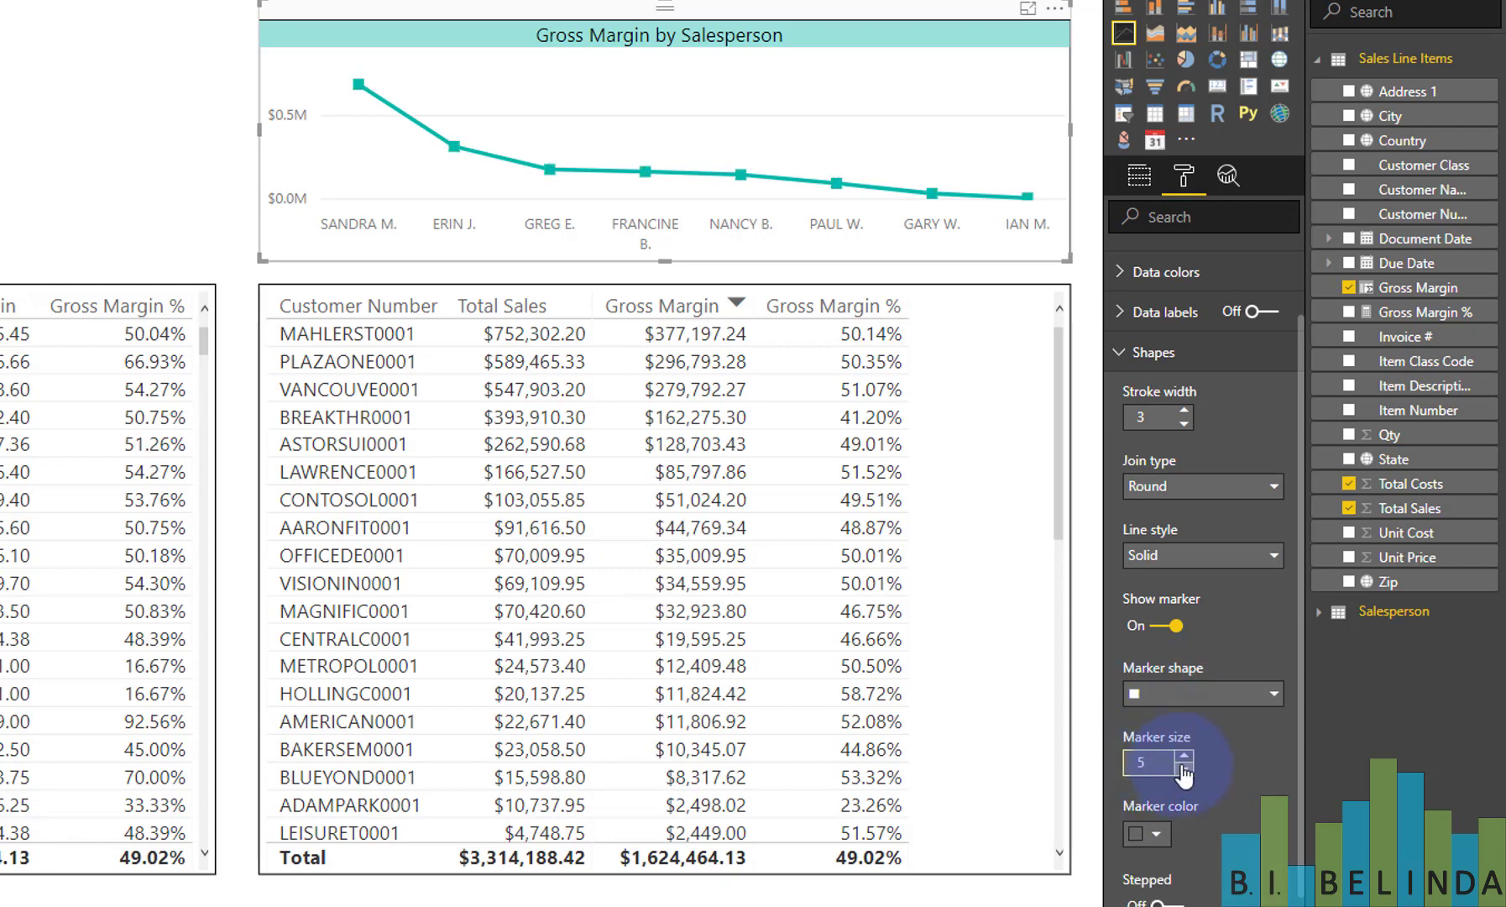
left_click(1184, 757)
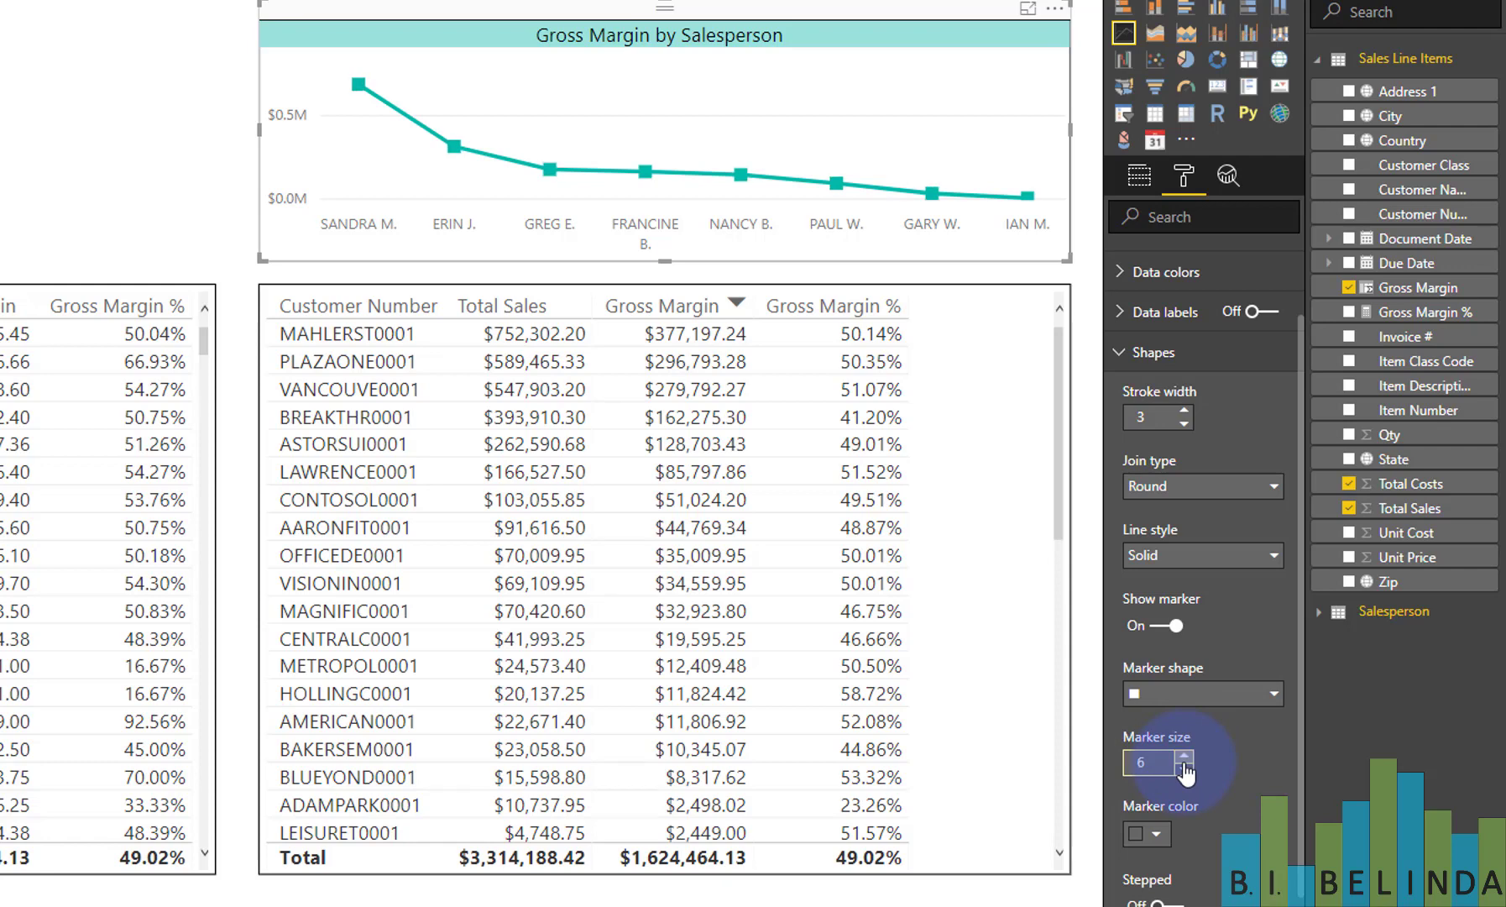
left_click(1184, 768)
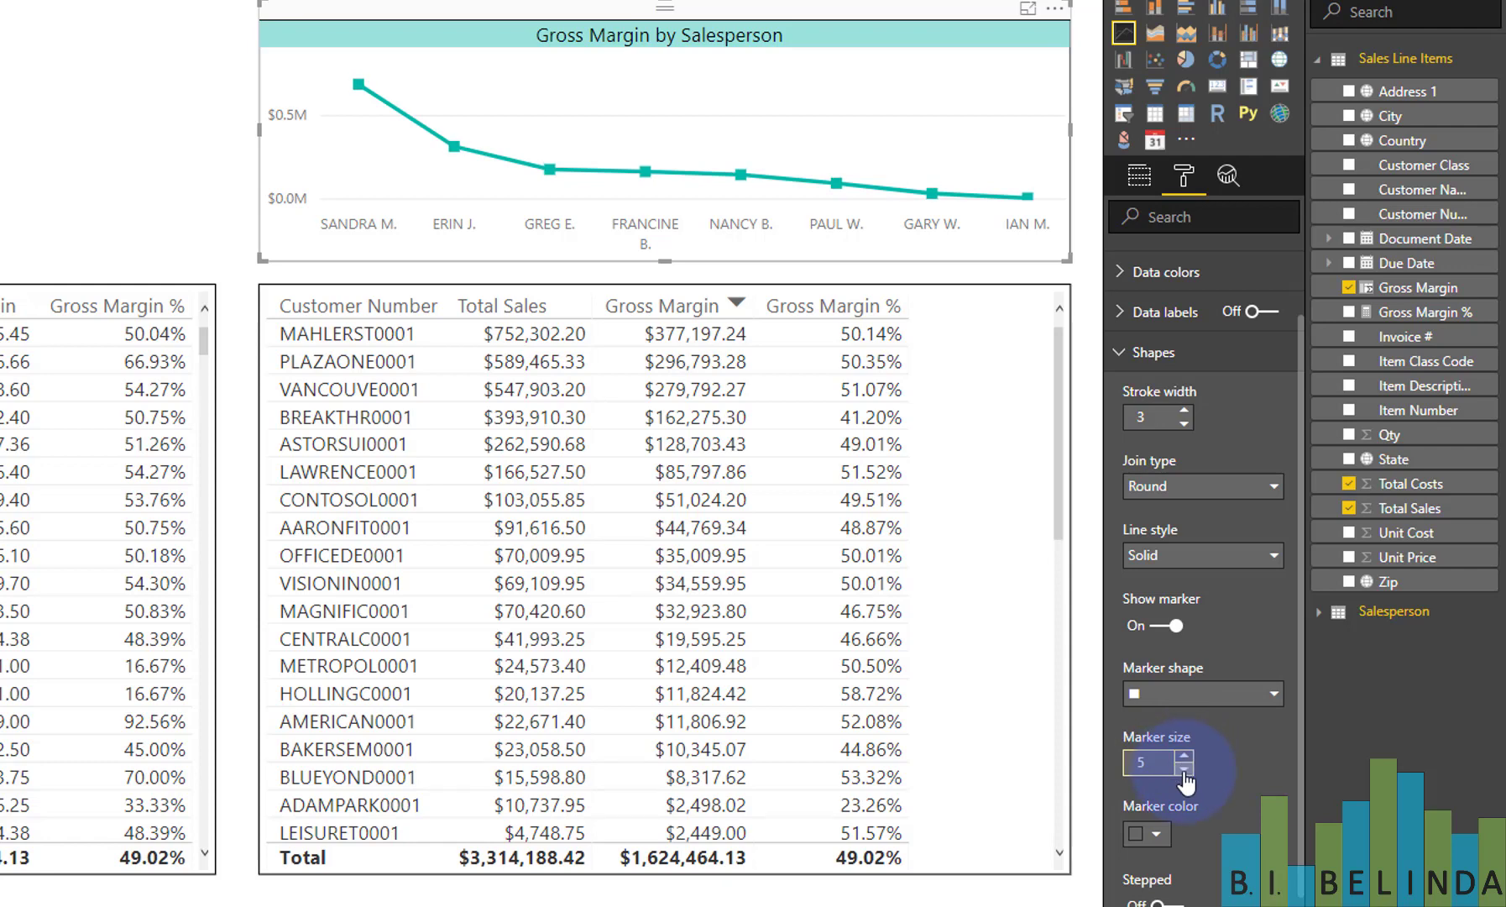
Step: Set the marker colour to light blue from the theme colours and check the data points
left_click(1159, 834)
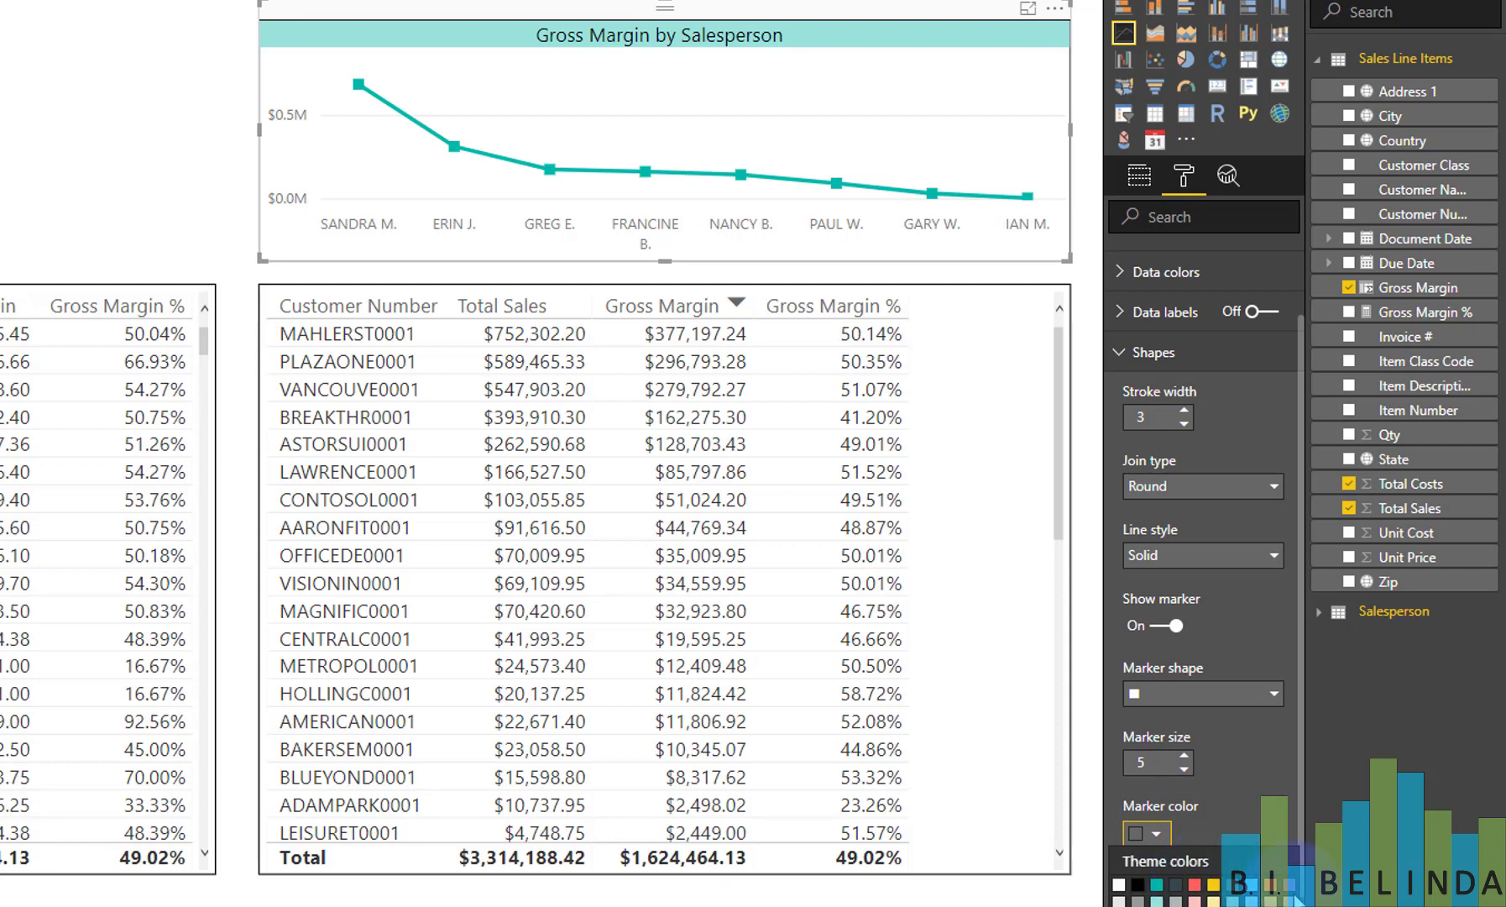
left_click(1253, 885)
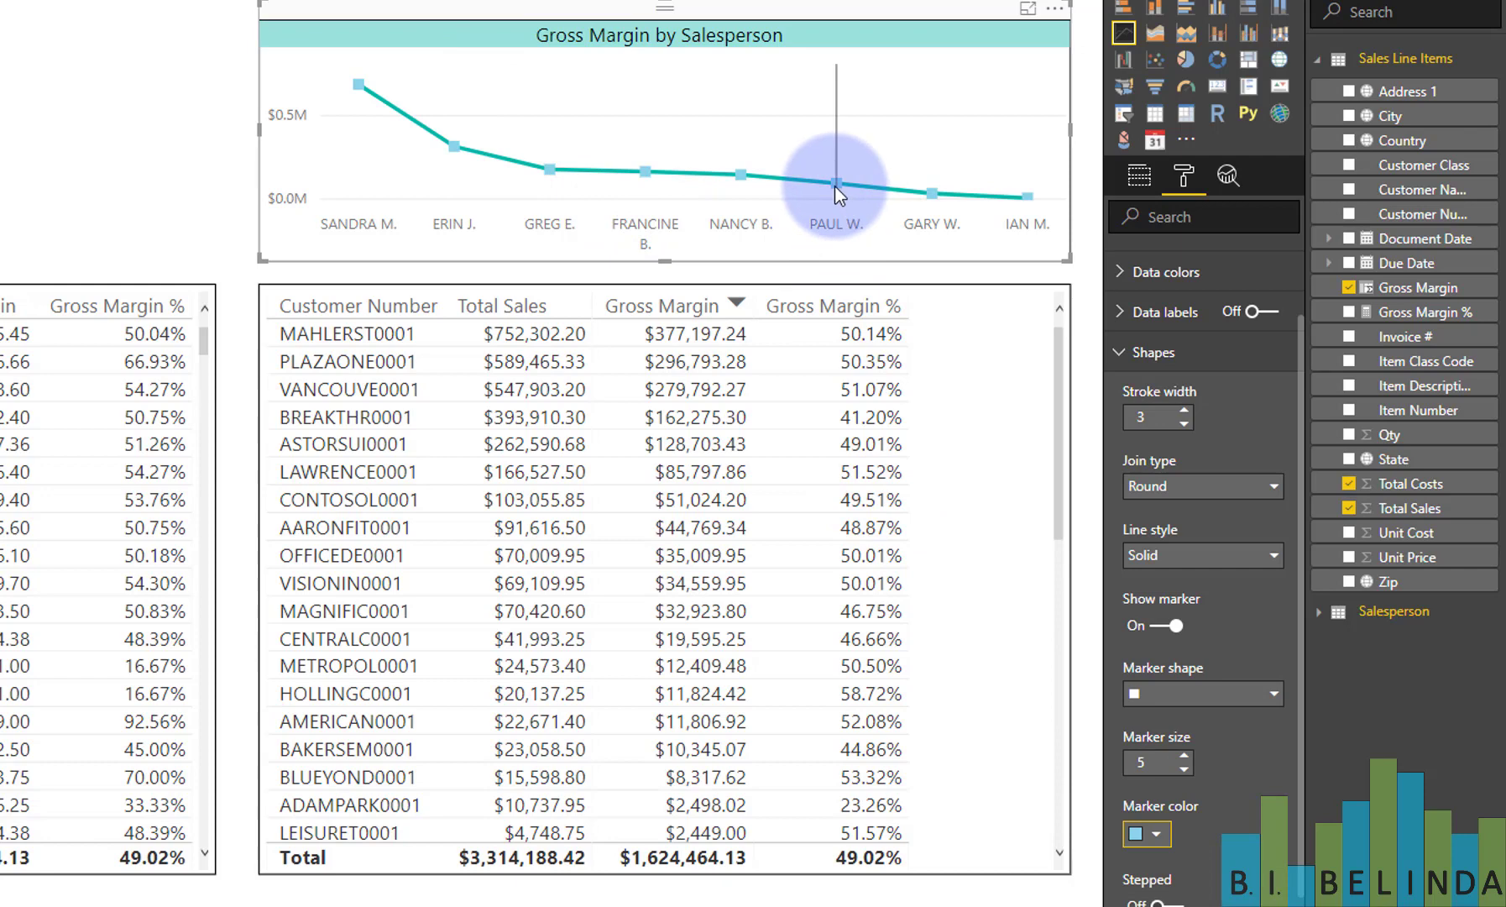
mouse_move(835, 186)
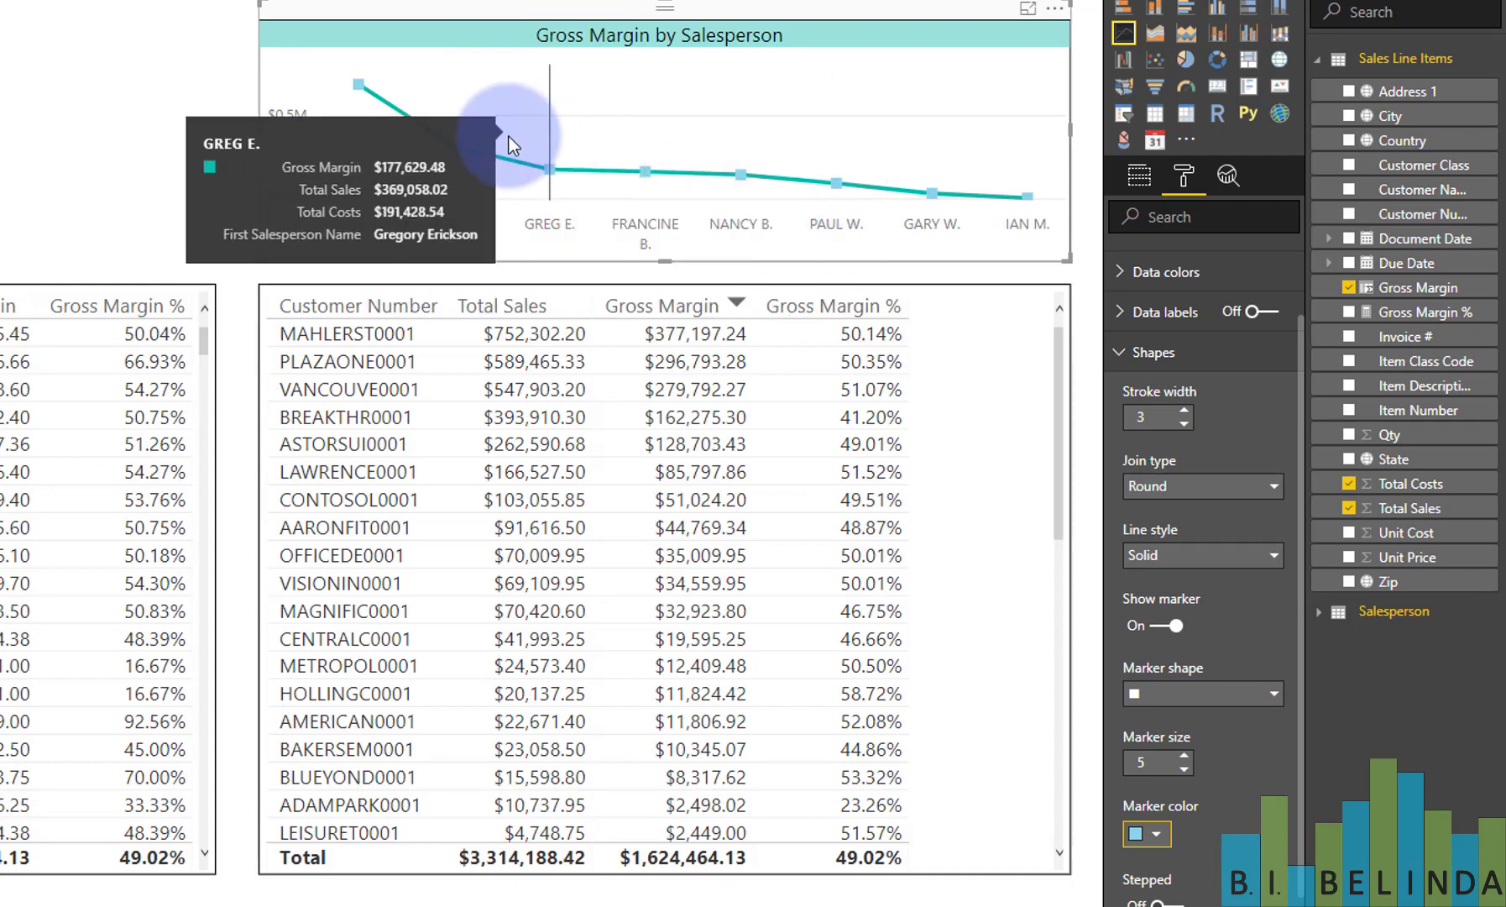
mouse_move(645, 176)
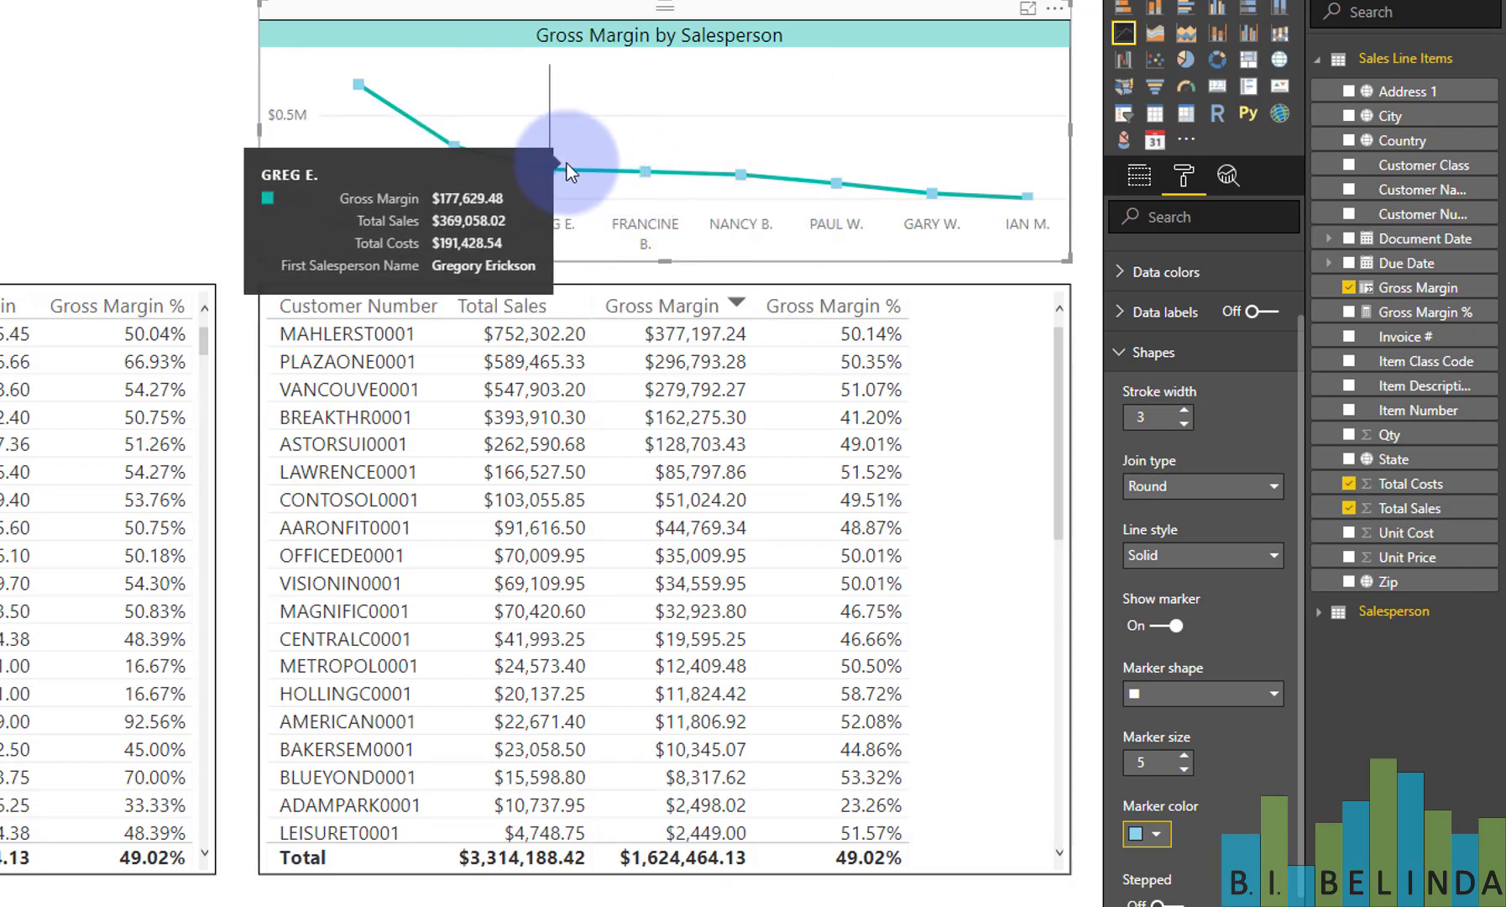
mouse_move(453, 144)
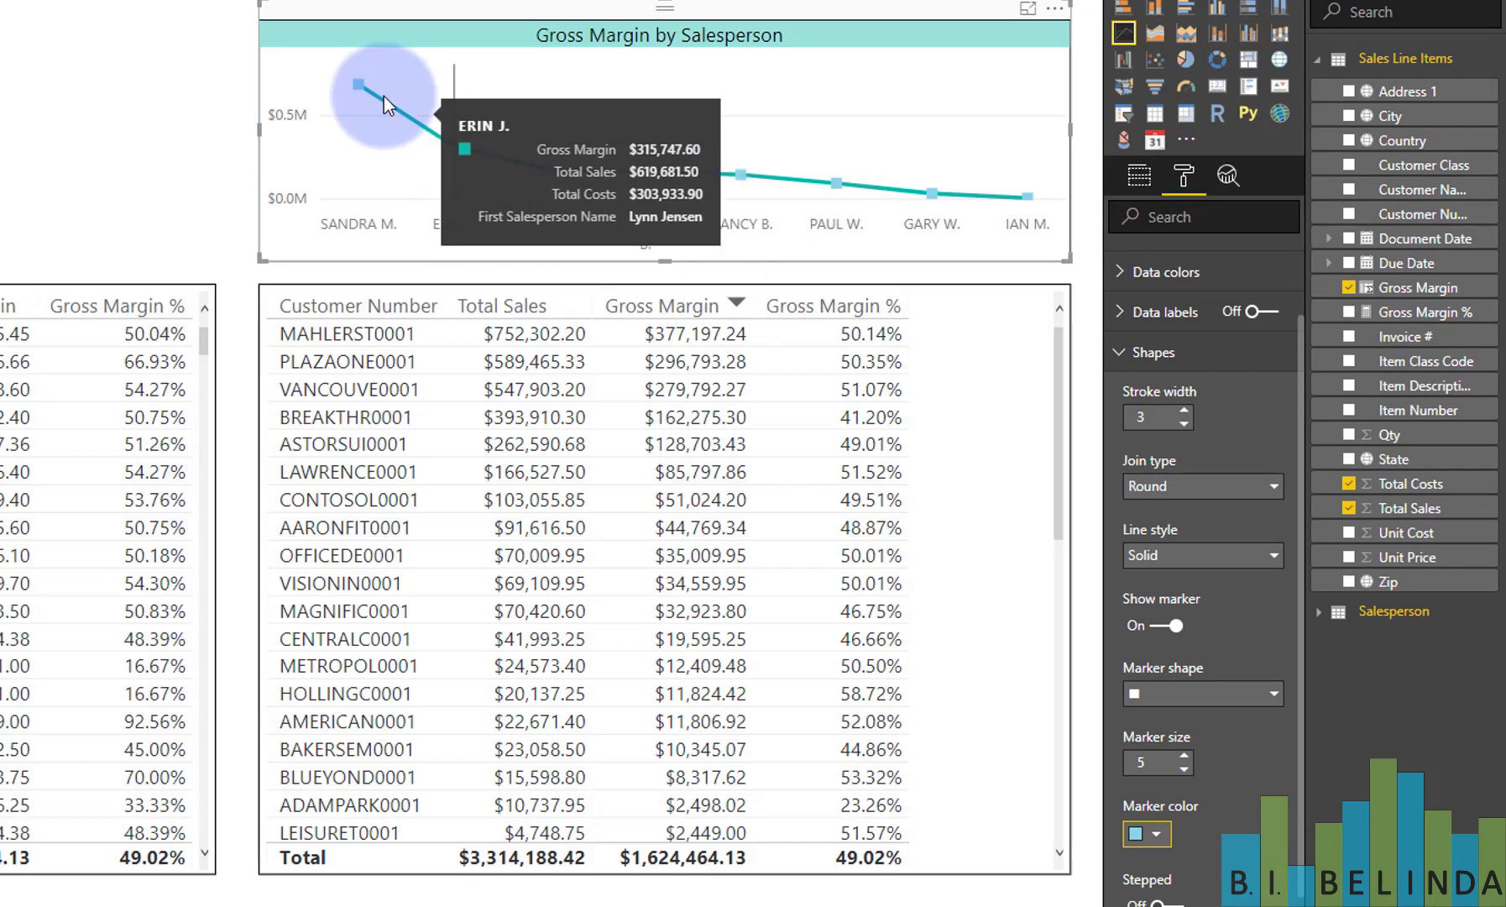
mouse_move(924, 197)
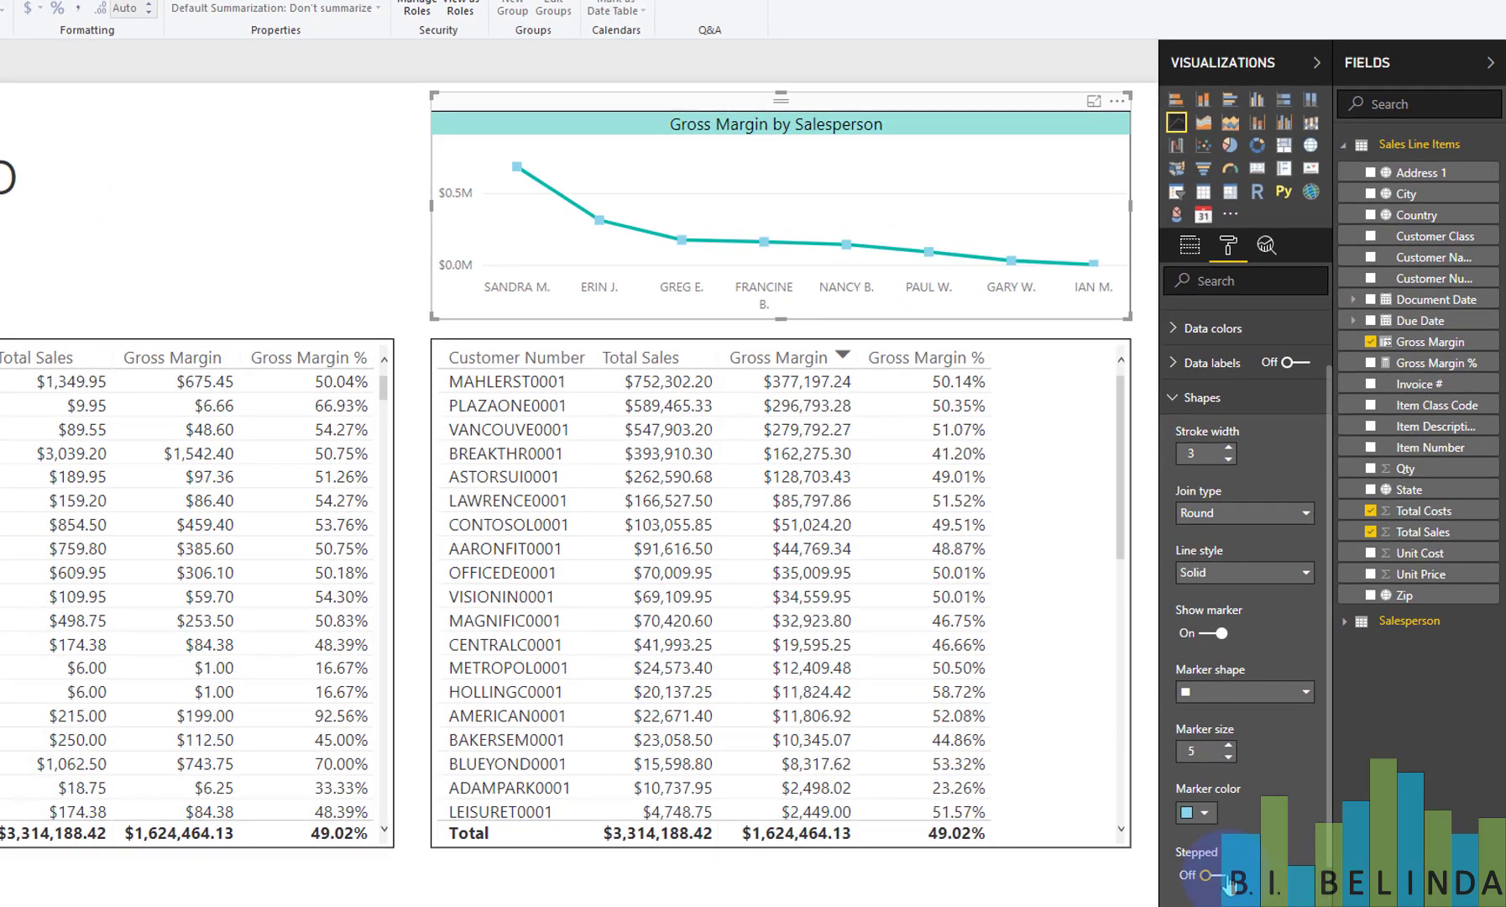
Step: Try a stepped line, revert to unstepped, and collapse the Shapes section
left_click(1209, 874)
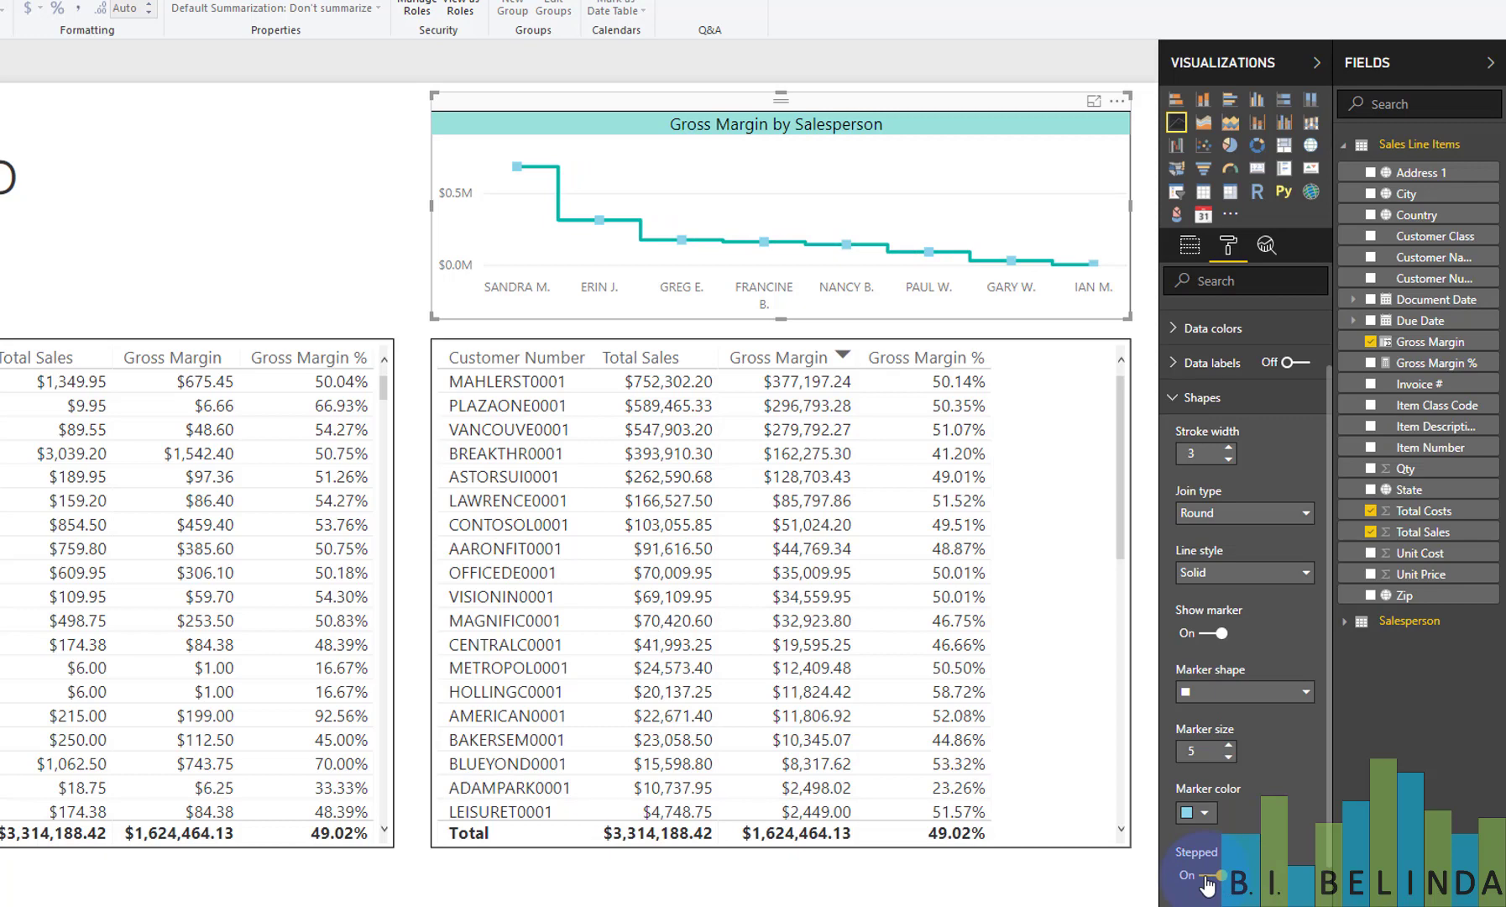
left_click(1209, 877)
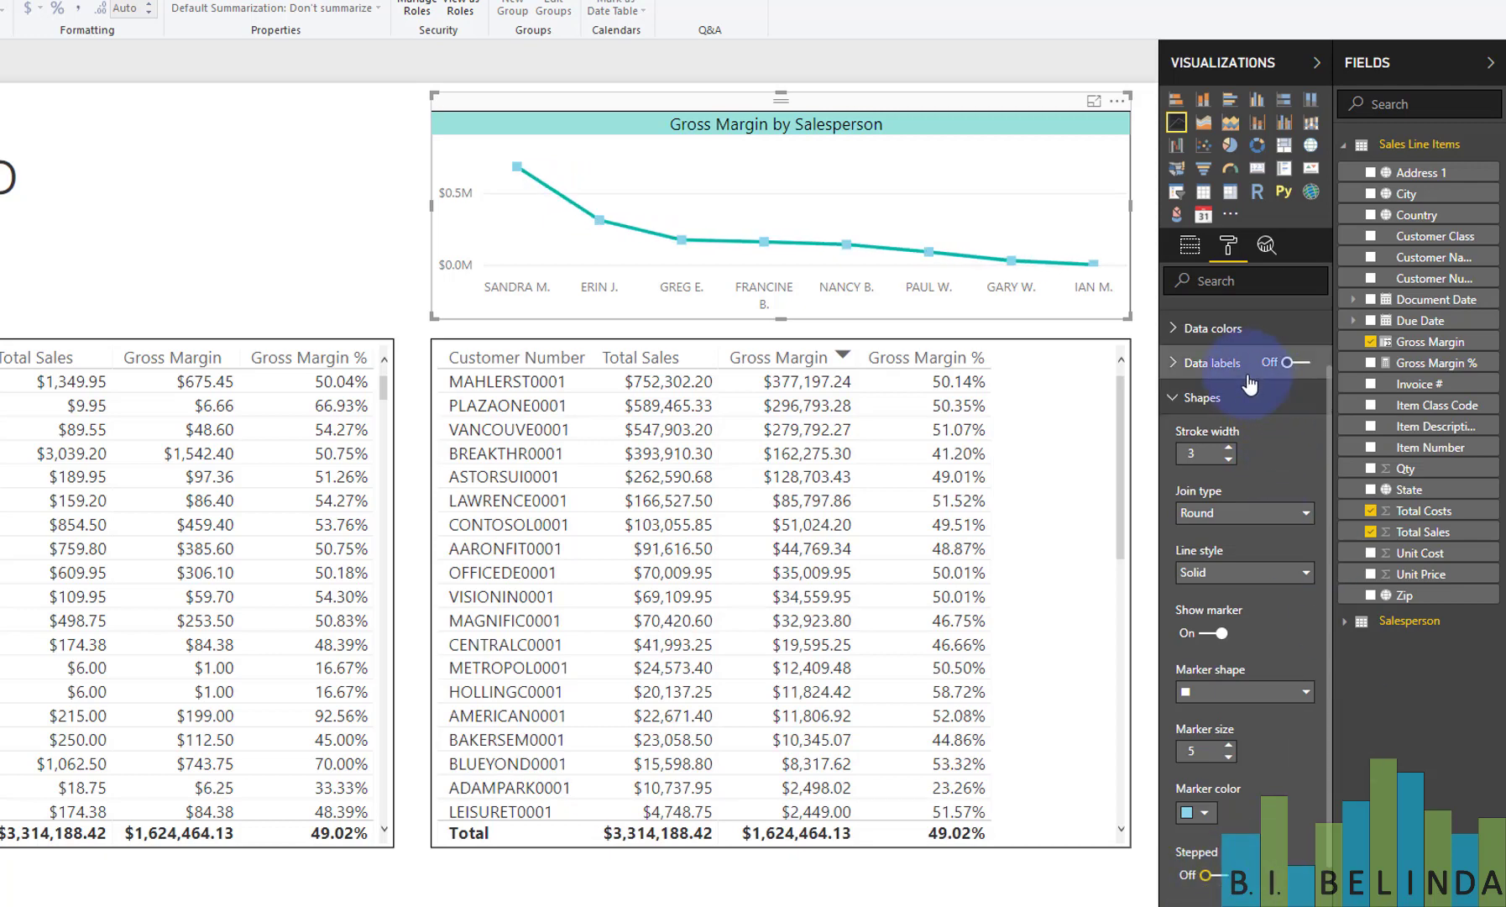
left_click(1173, 400)
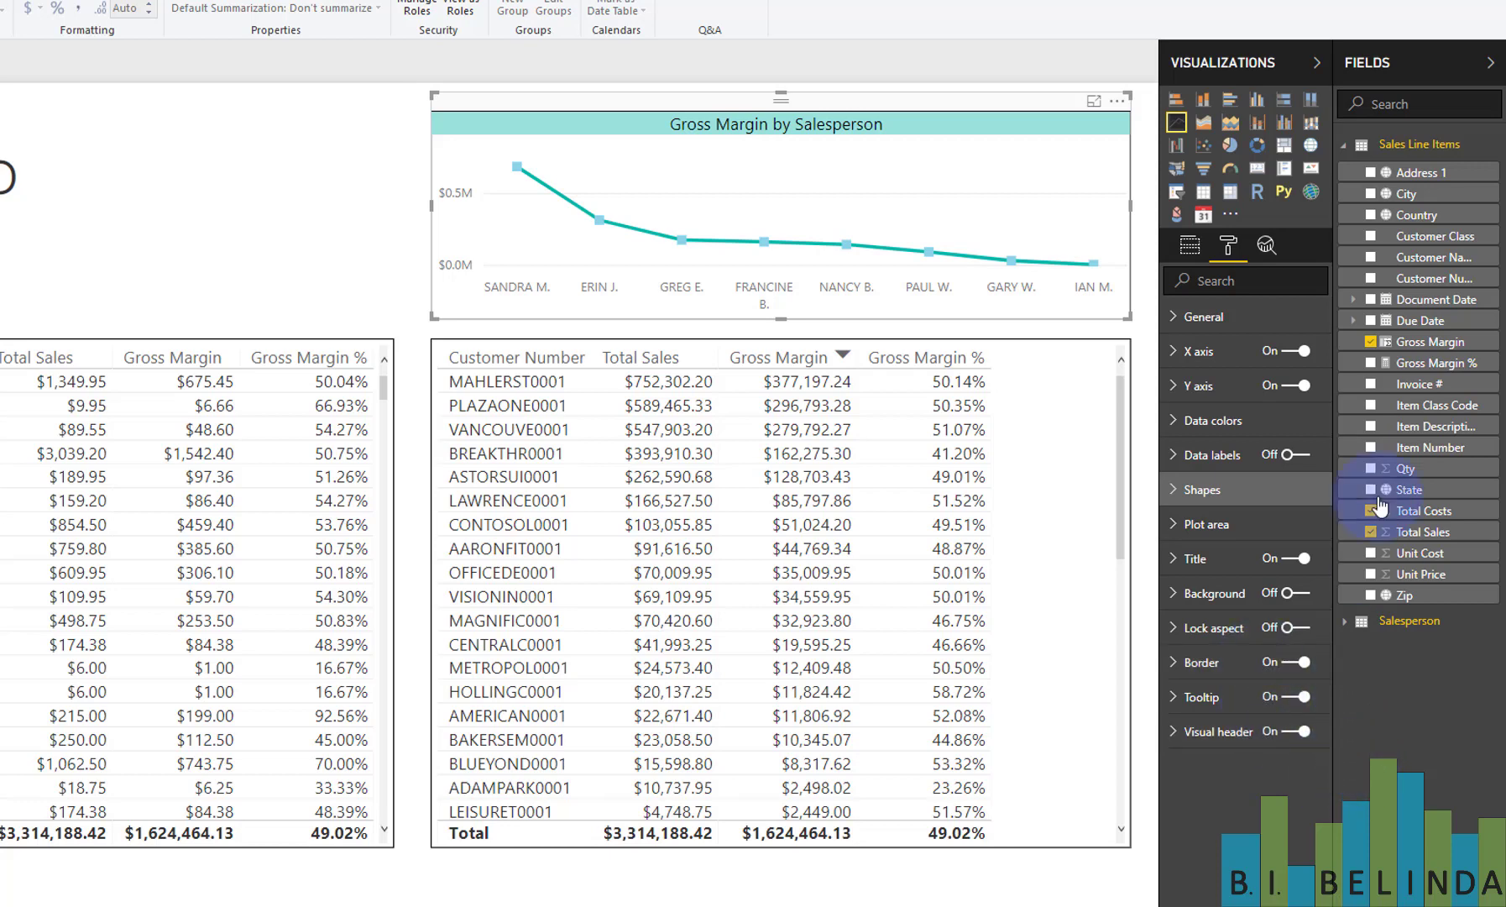
Step: Add CASH.jpg as the plot area's background image
left_click(1209, 524)
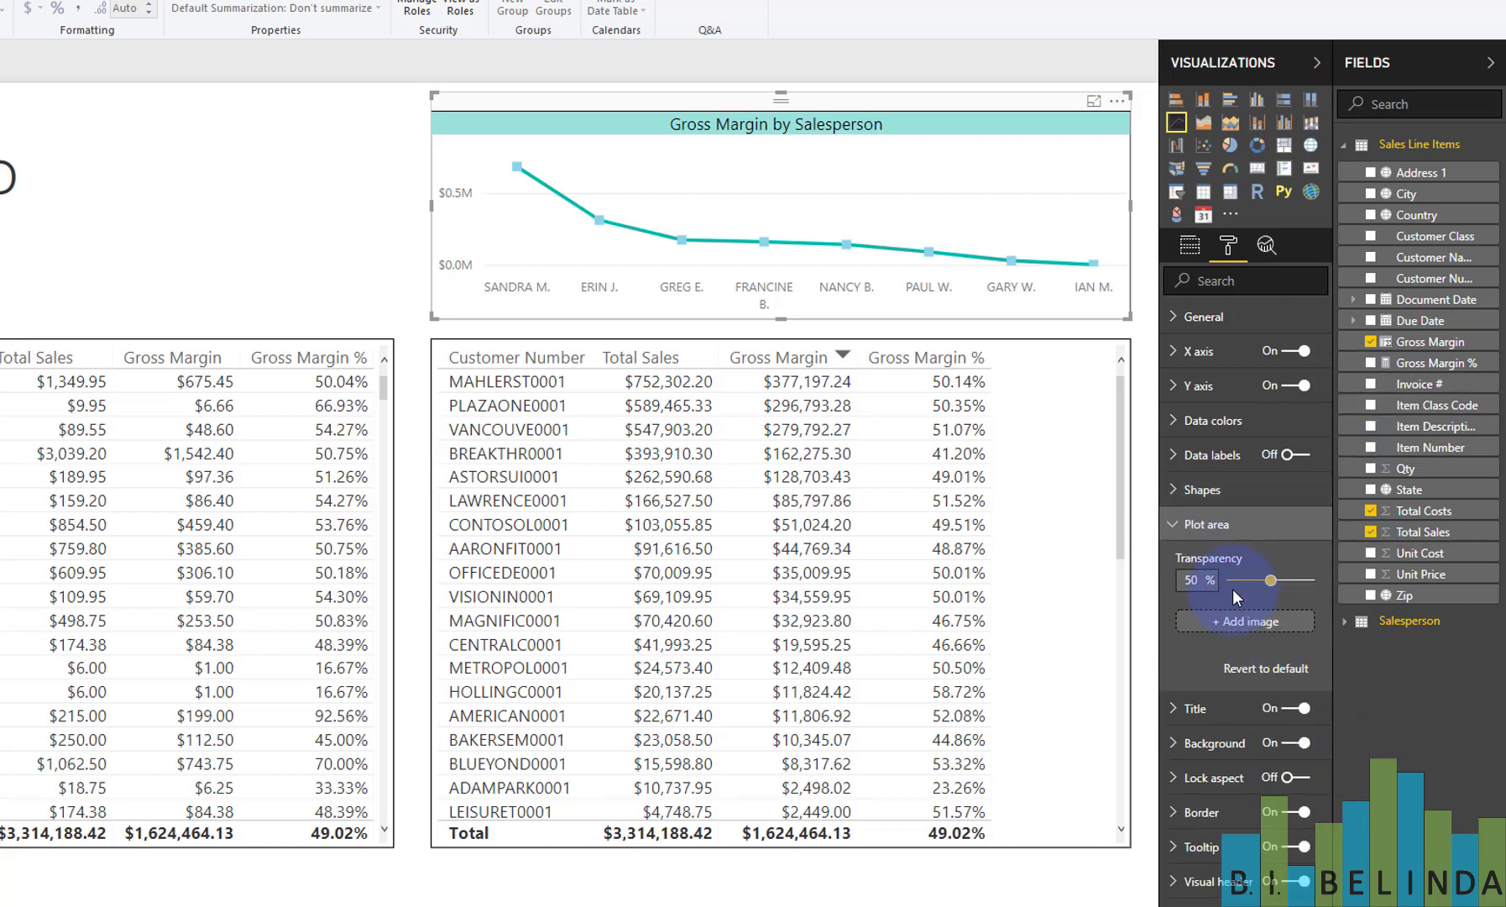
left_click(1249, 638)
left_click(1250, 626)
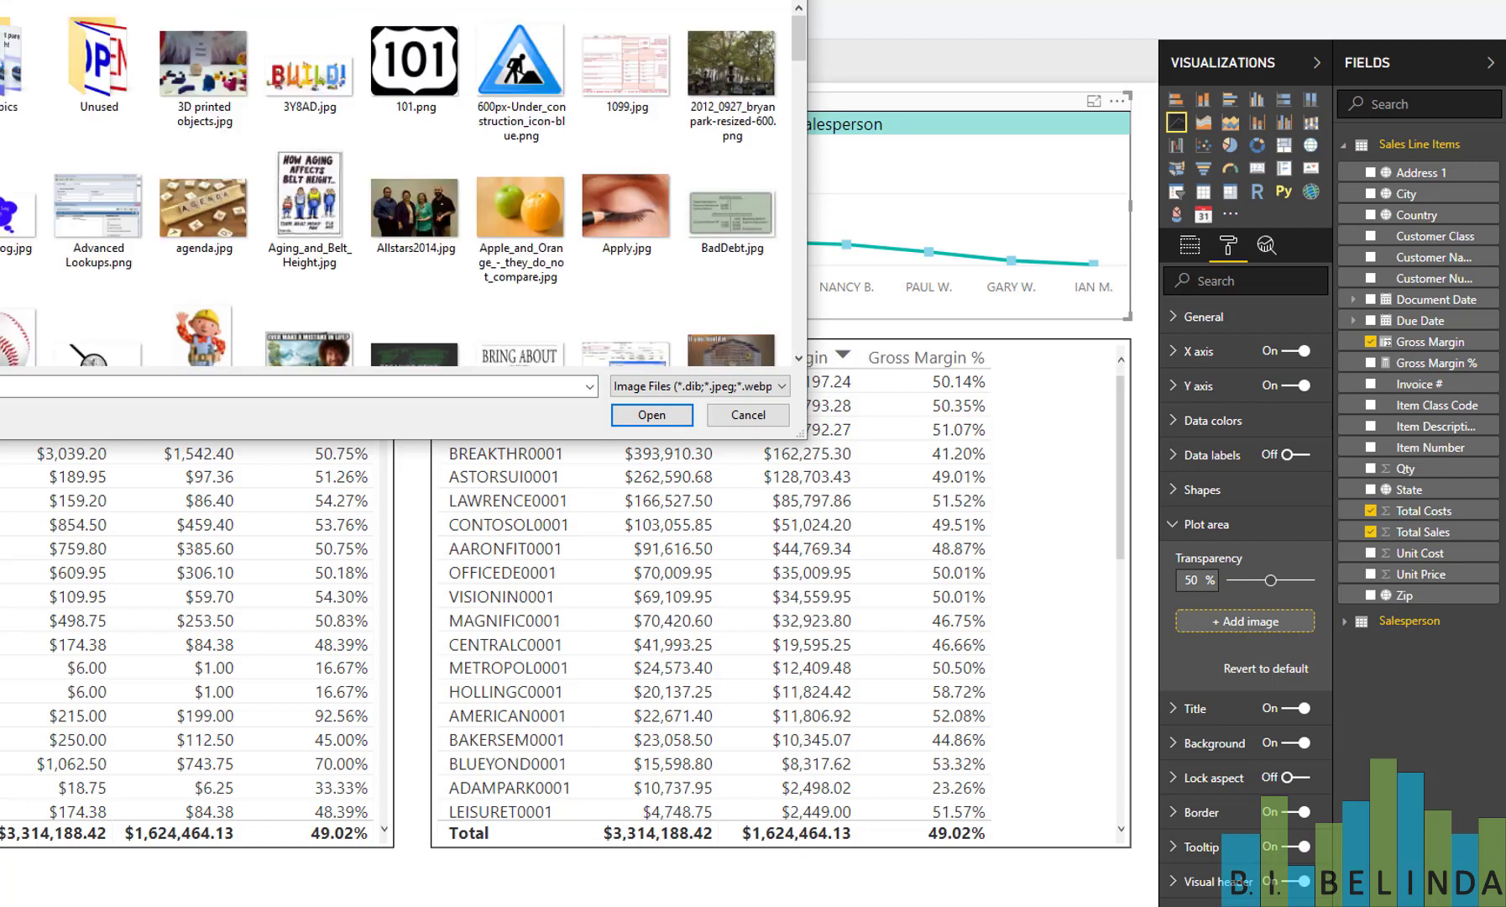
scroll(134, 301, "down", 3)
left_click(131, 301)
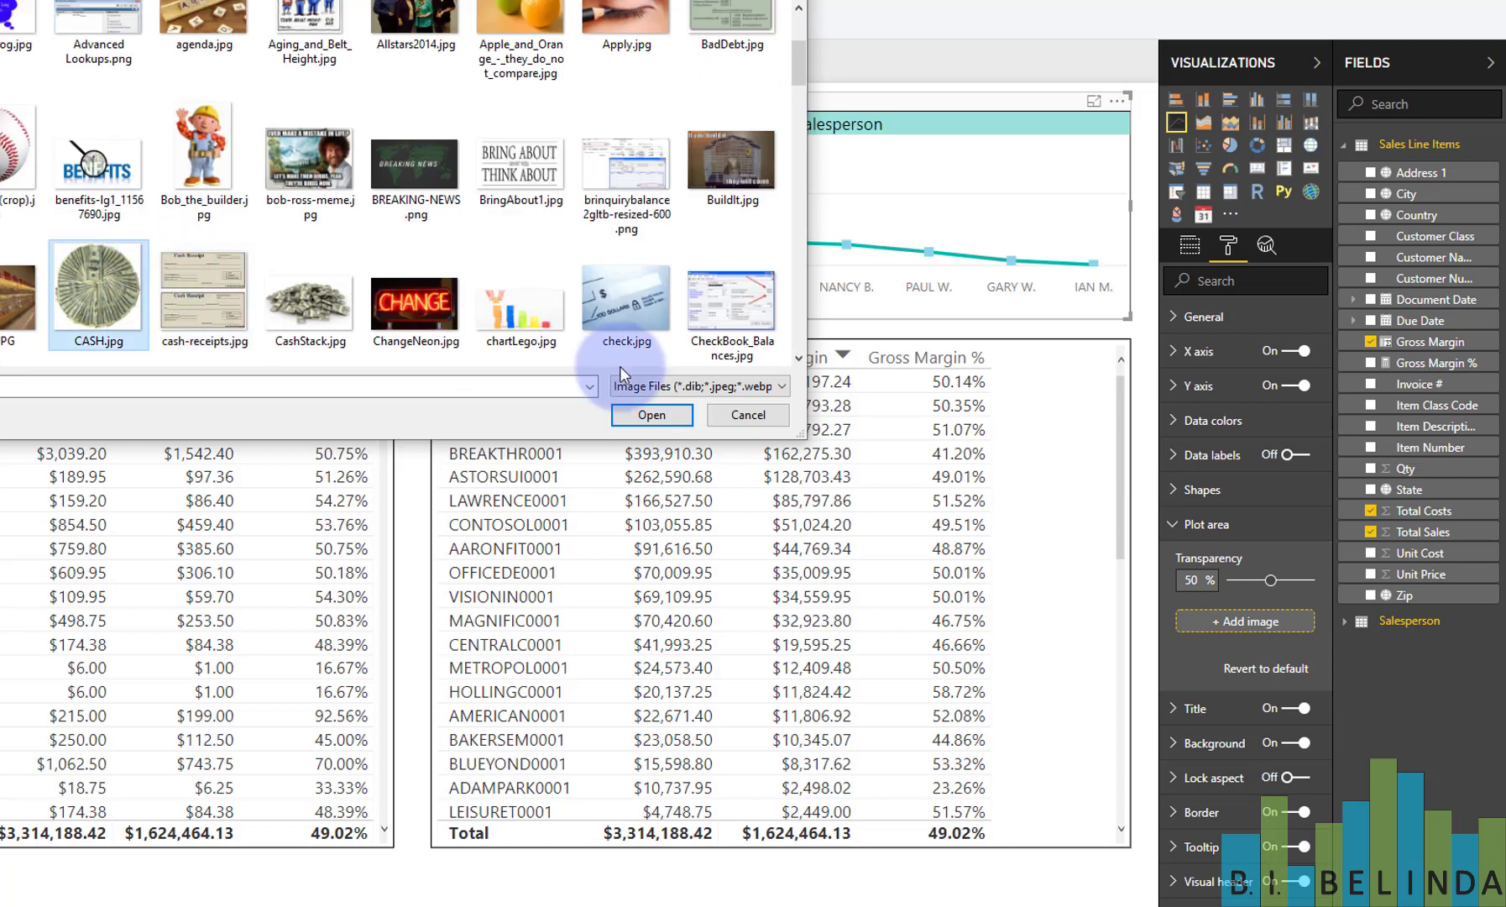
left_click(652, 415)
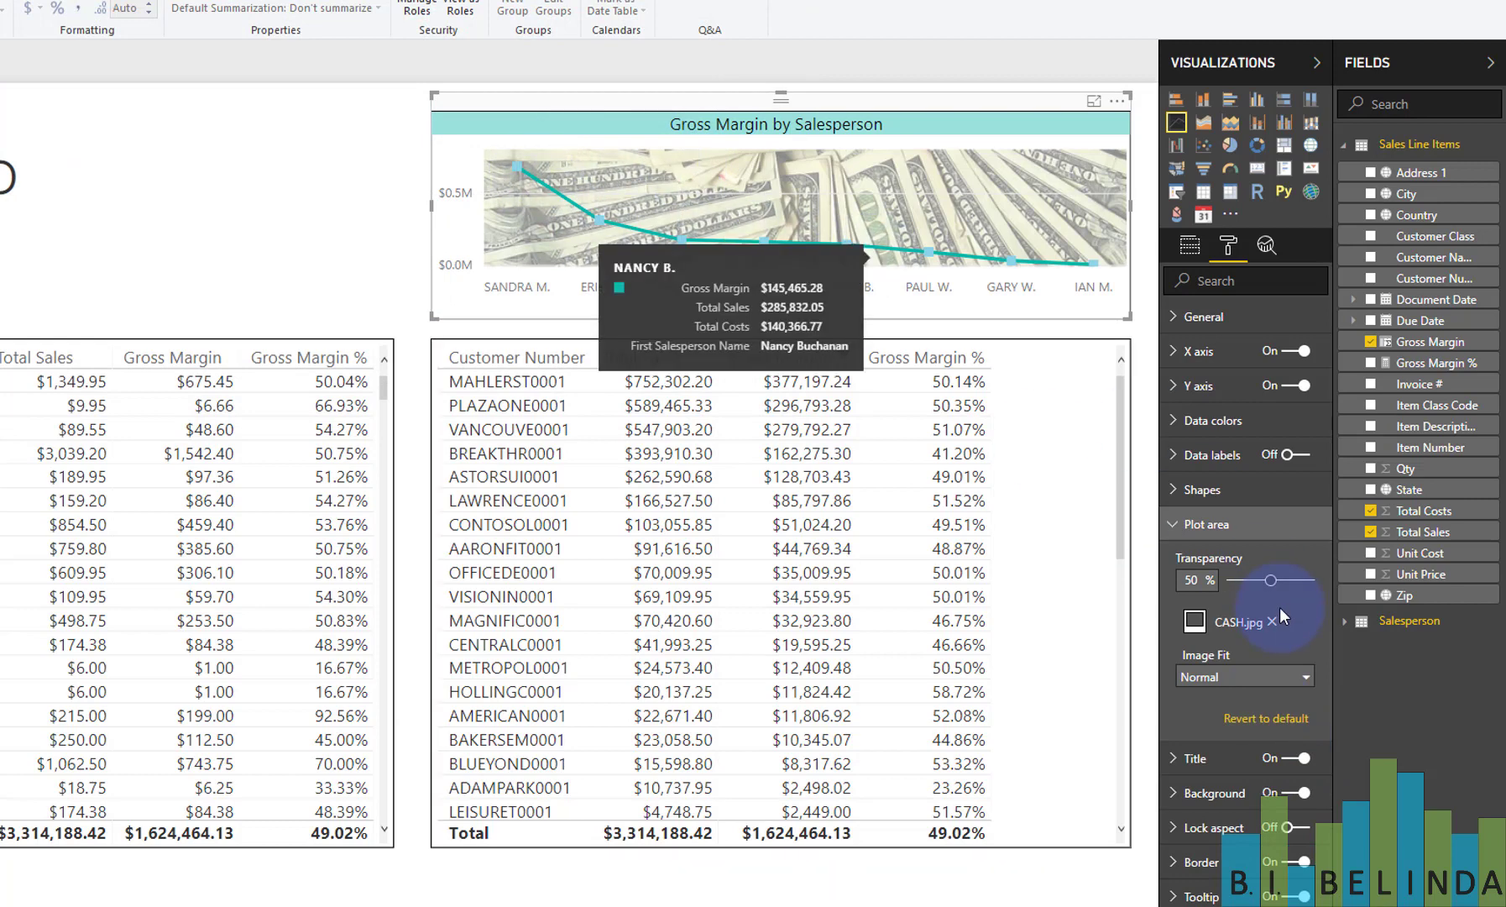
Step: Set the plot area image transparency to 86% and deselect the chart to view it
mouse_move(1270, 581)
left_mouse_down()
mouse_move(1243, 581)
mouse_move(1300, 583)
left_mouse_up()
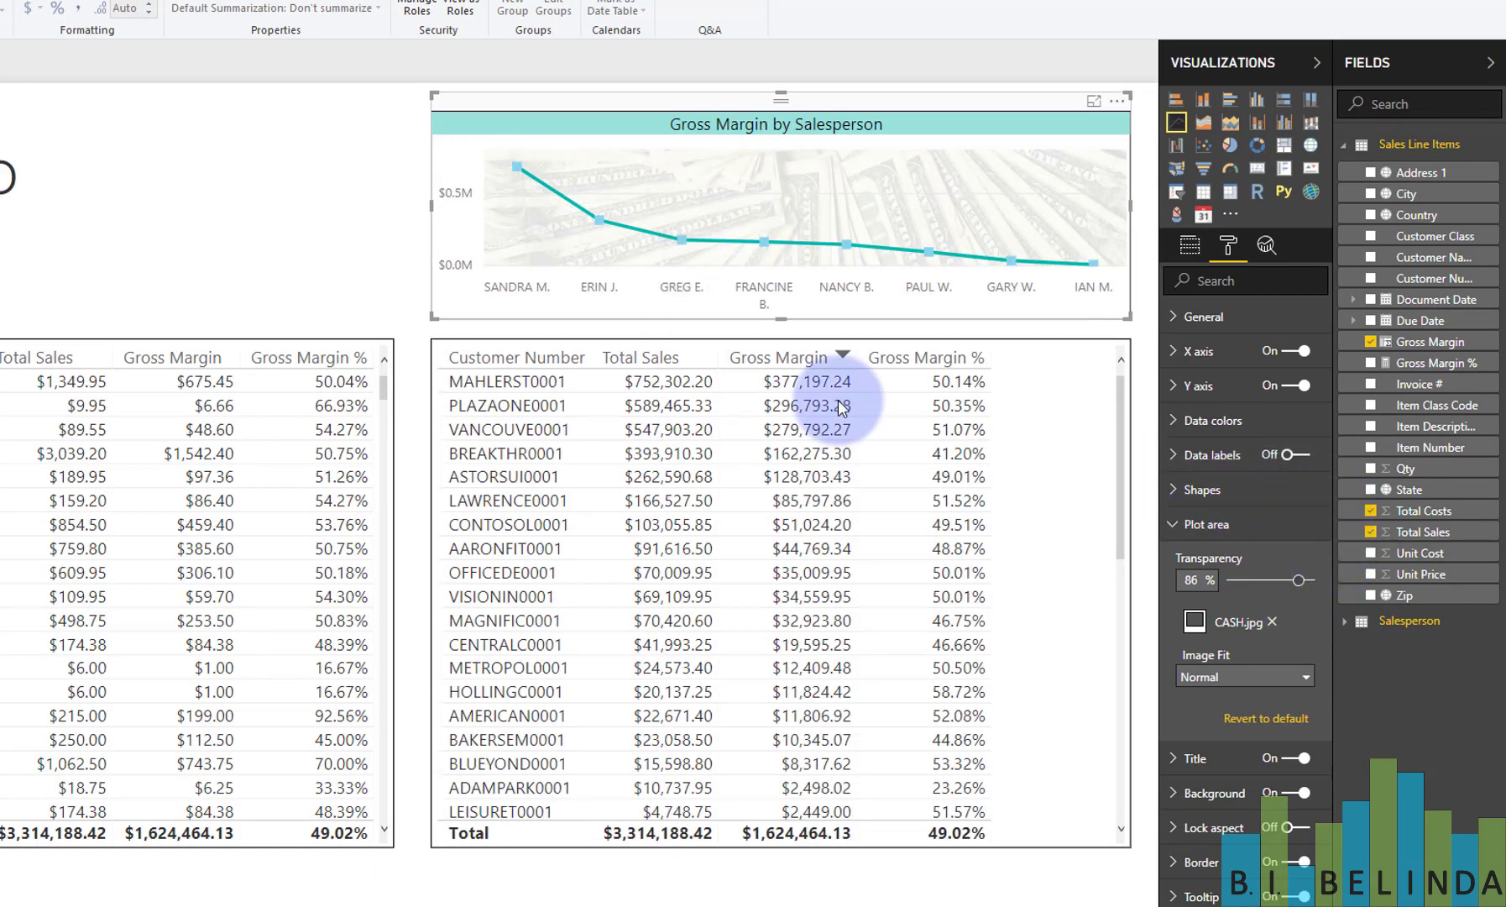
left_click(163, 216)
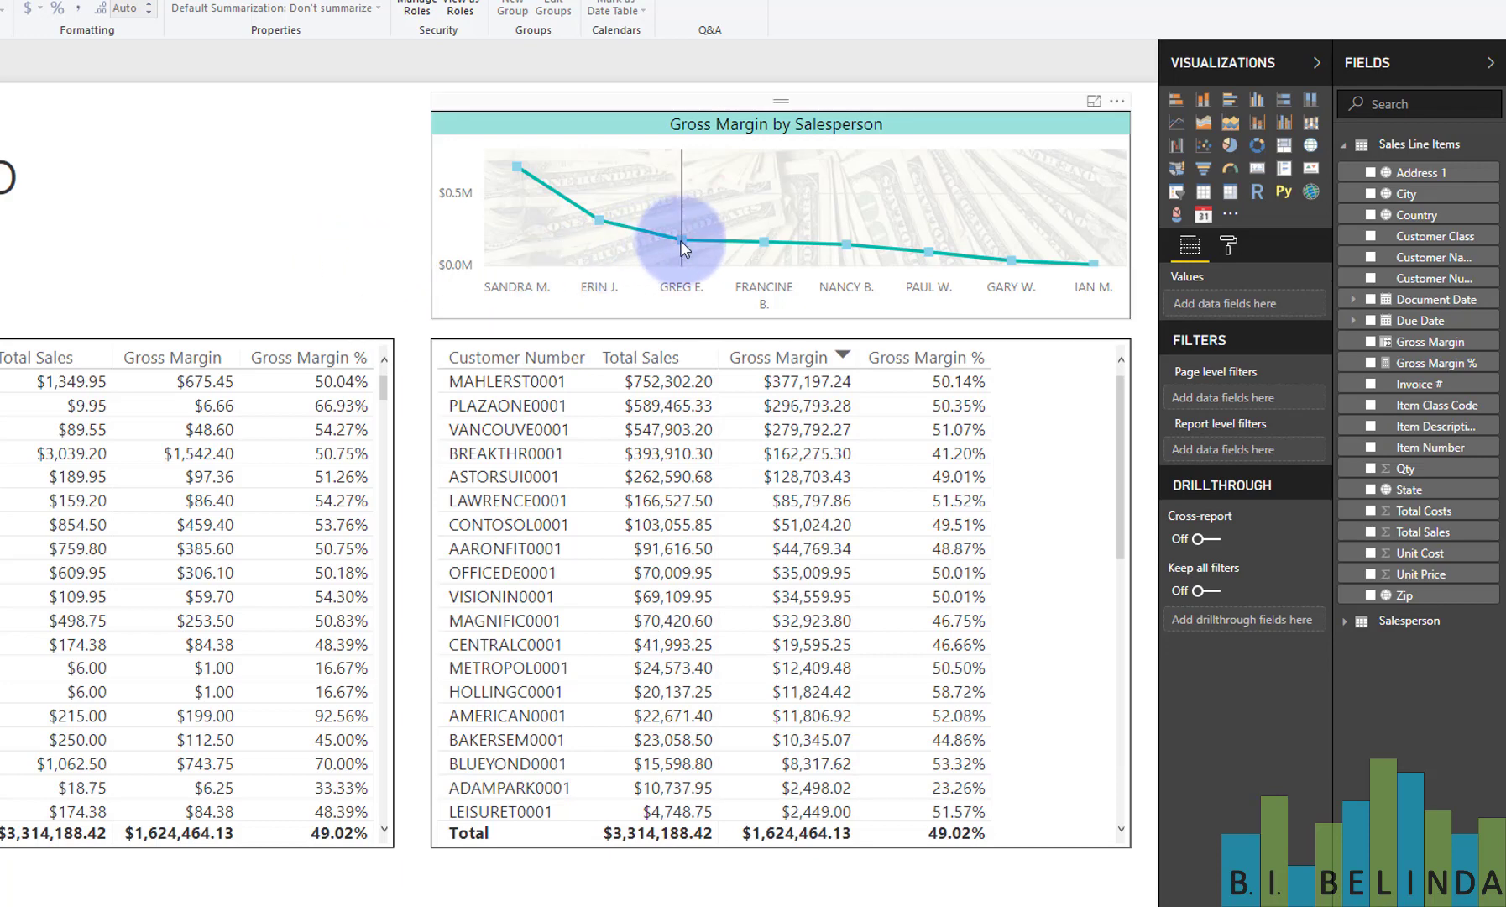
mouse_move(680, 240)
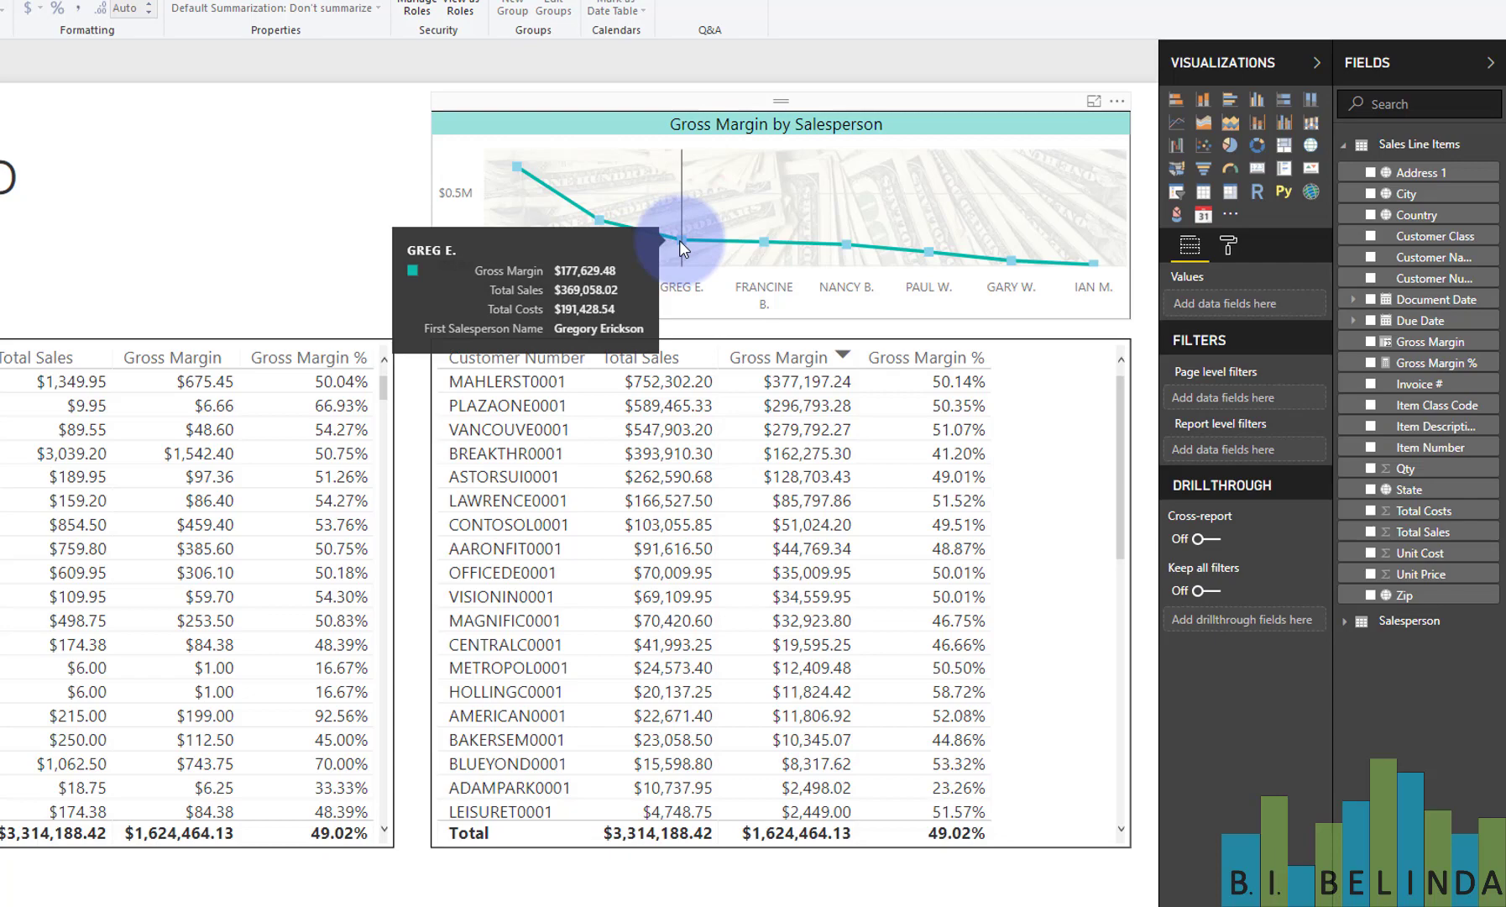